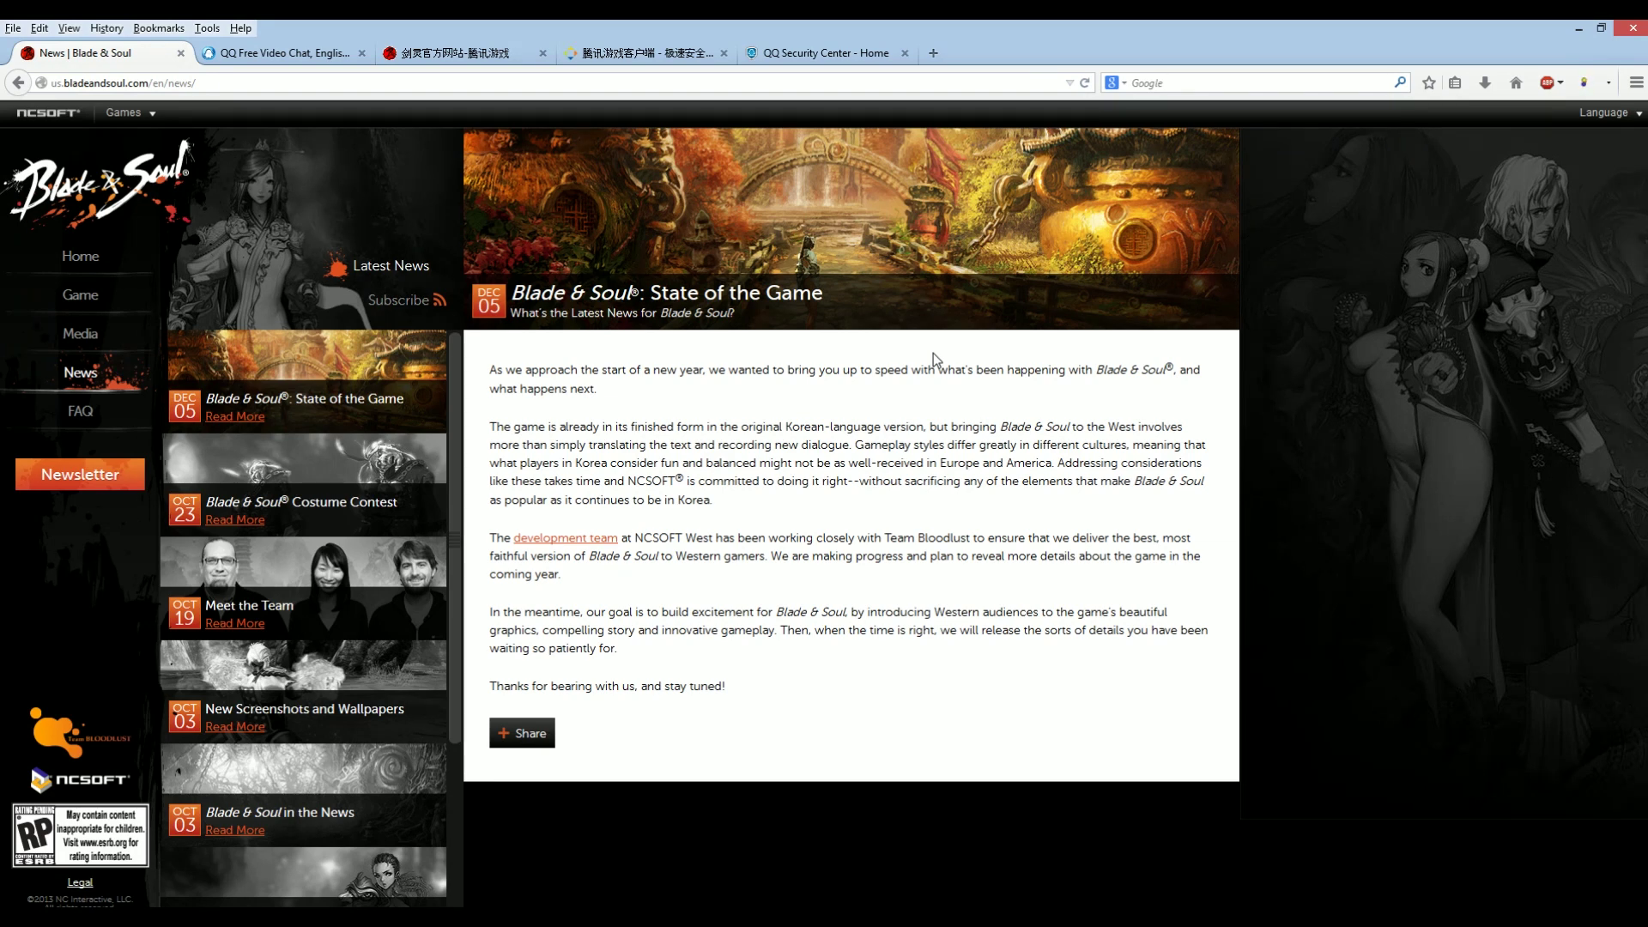
Scroll the Blade & Soul news list, then go to the QQ Free Video Chat sign-up tab.
left_click_drag(454, 371, 447, 556)
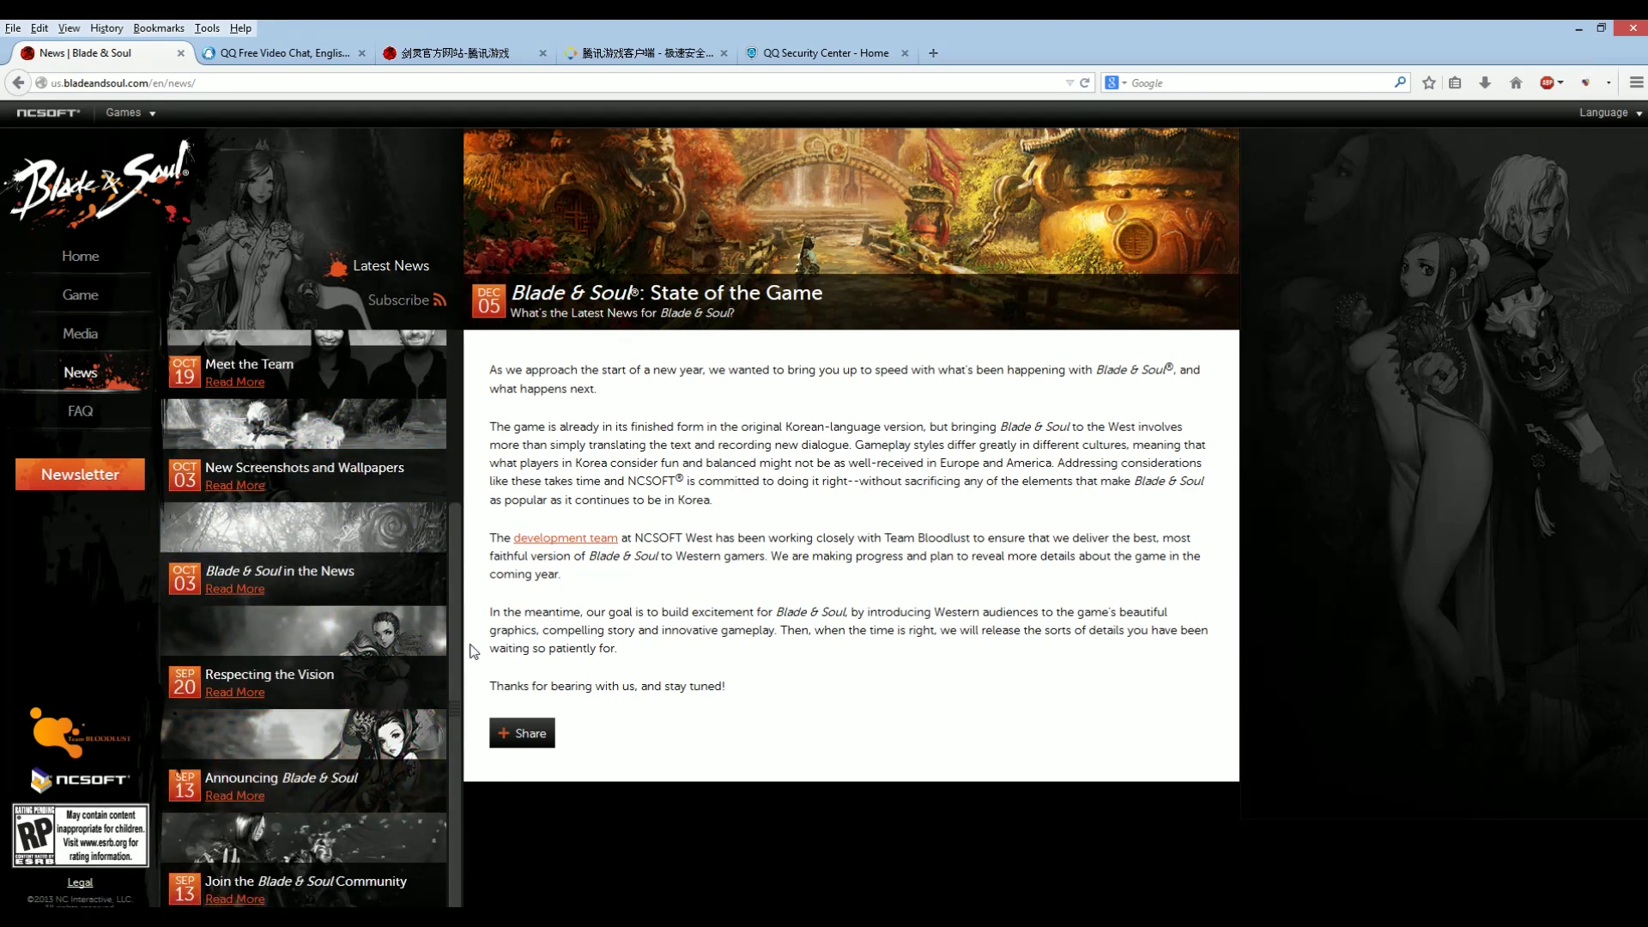
scroll(455, 618, "up", 5)
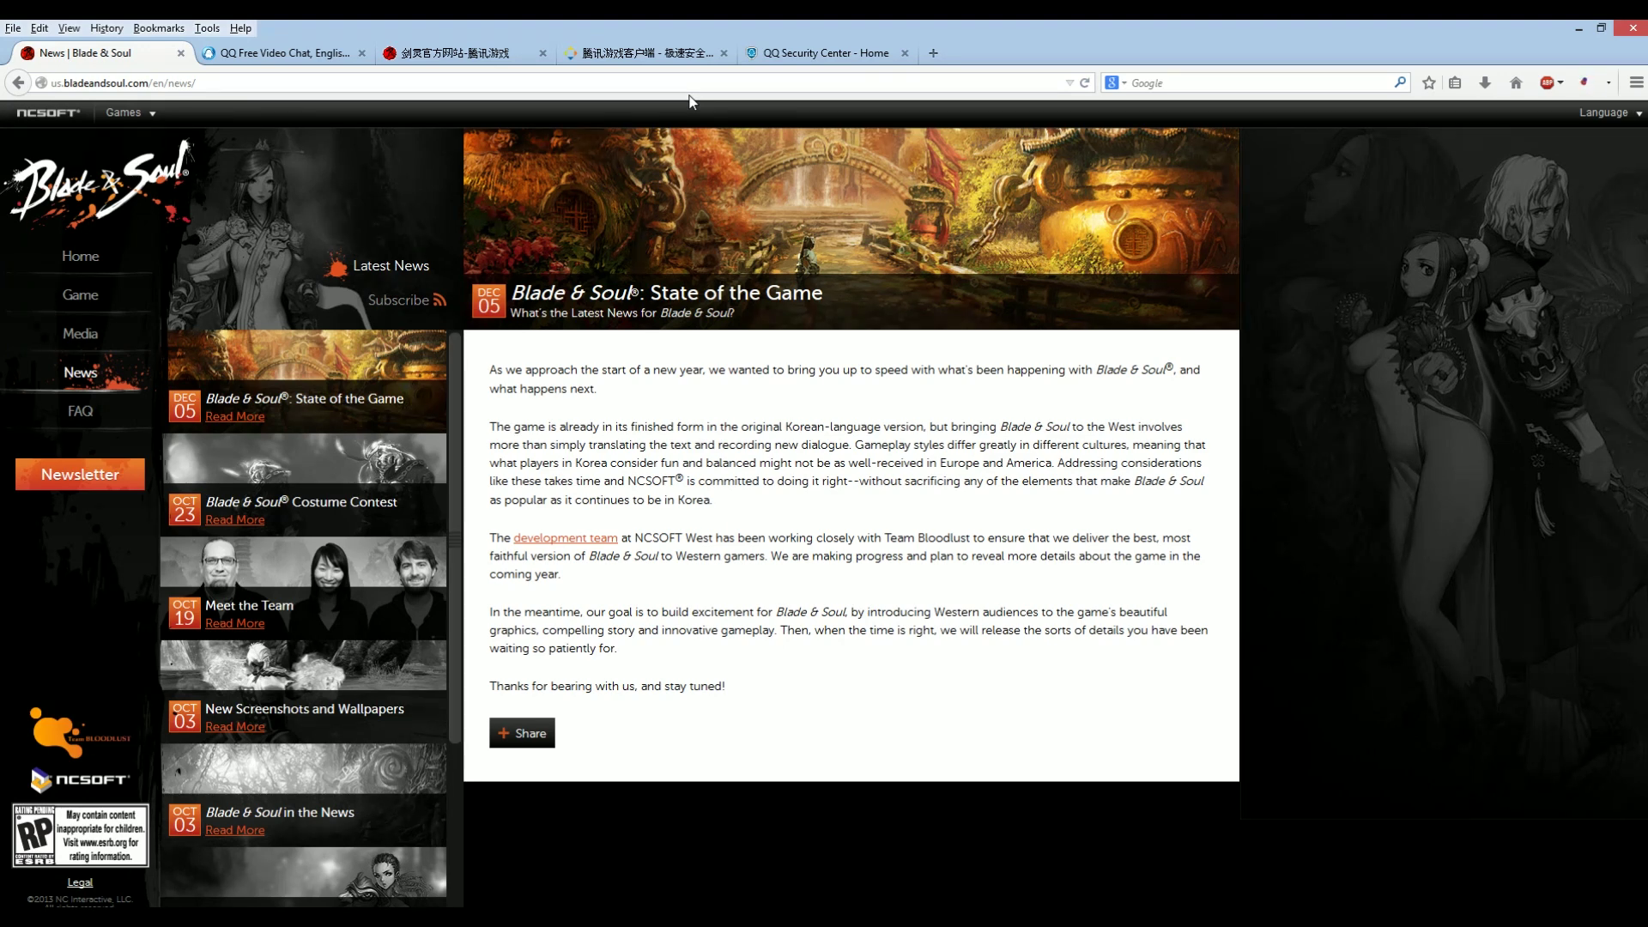
left_click(284, 54)
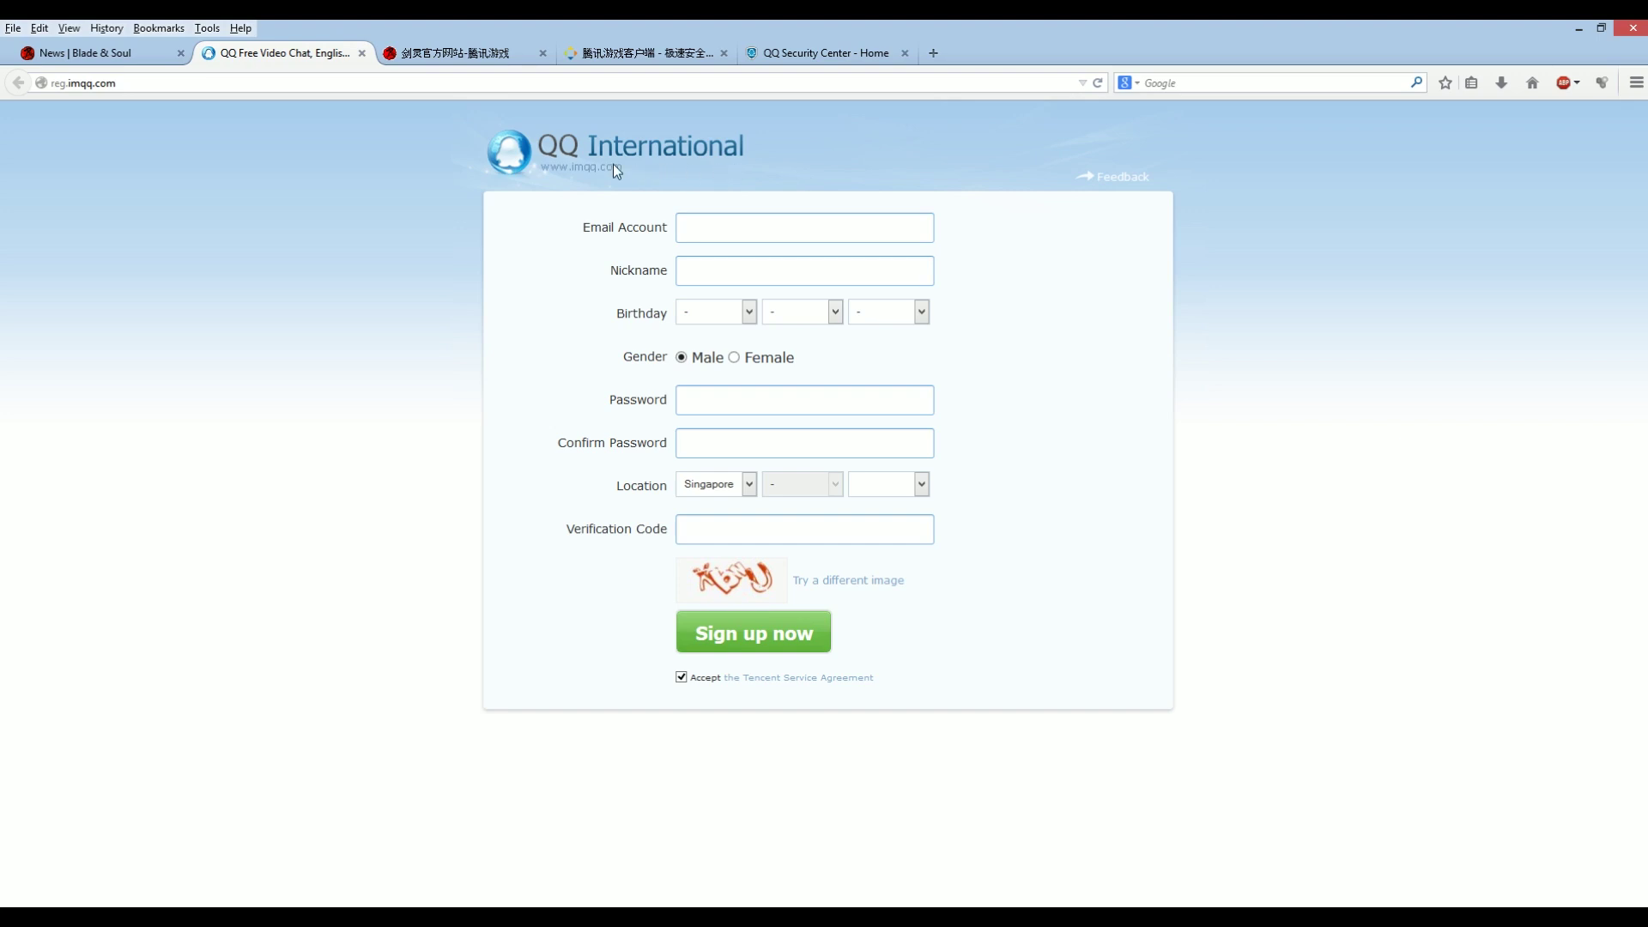
Switch to the 剑灵官方网站 tab showing bns.qq.com.
left_click(422, 55)
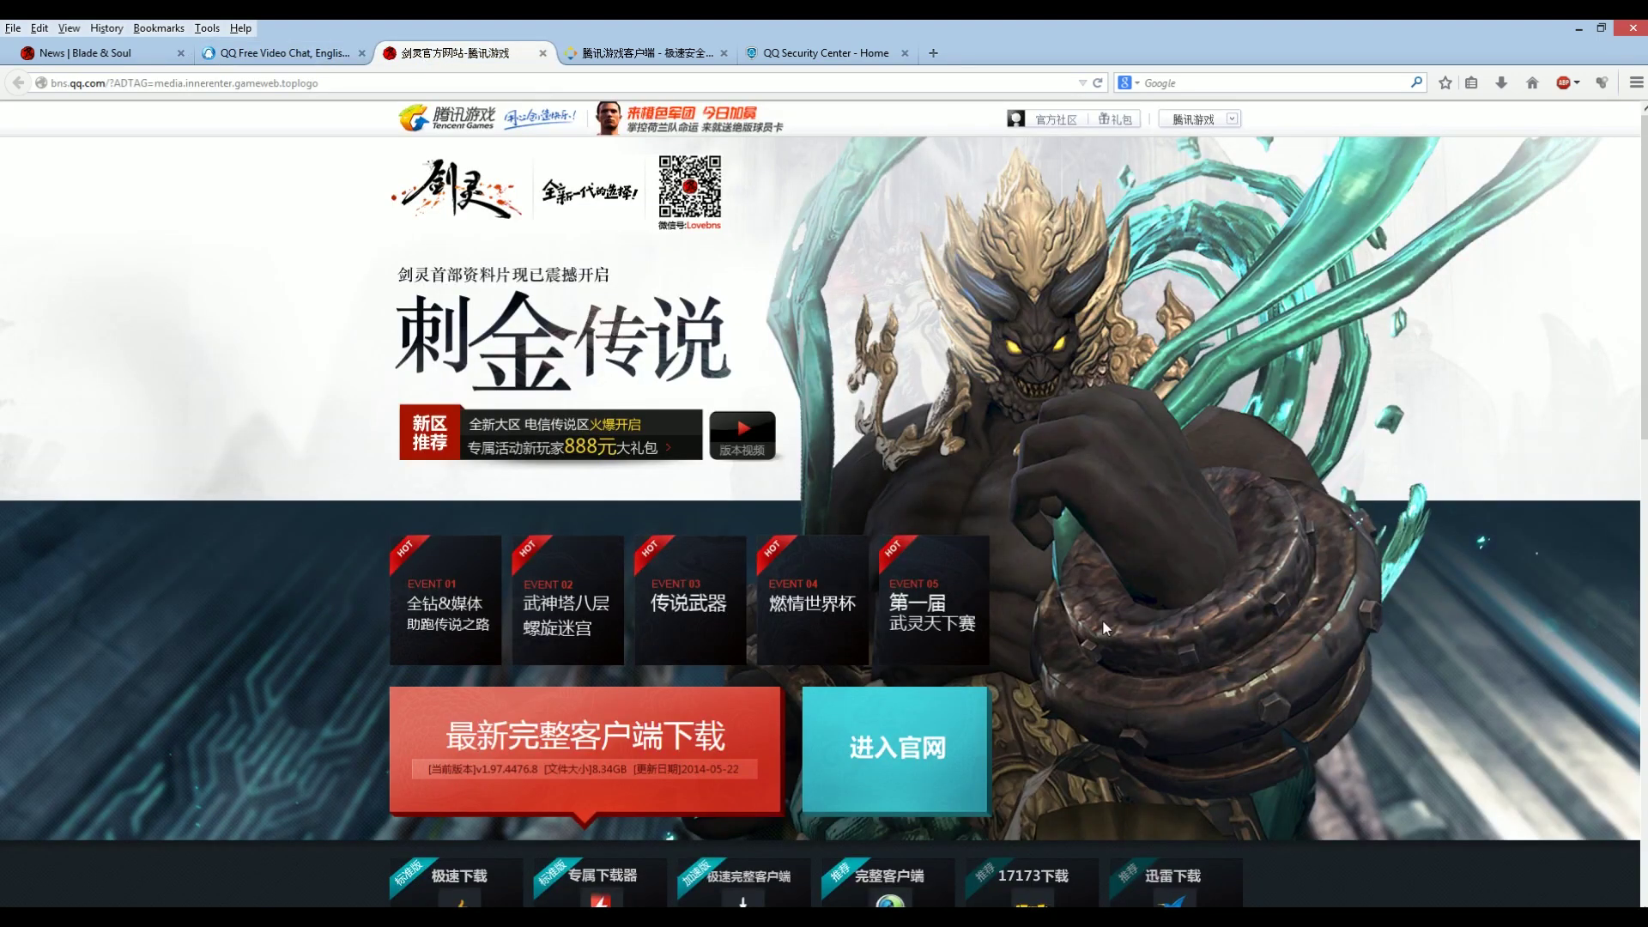
Scroll bns.qq.com down to the download sources for the 8.34GB v1.97.4476.8 client.
scroll(1105, 629, "down", 2)
scroll(1105, 630, "up", 2)
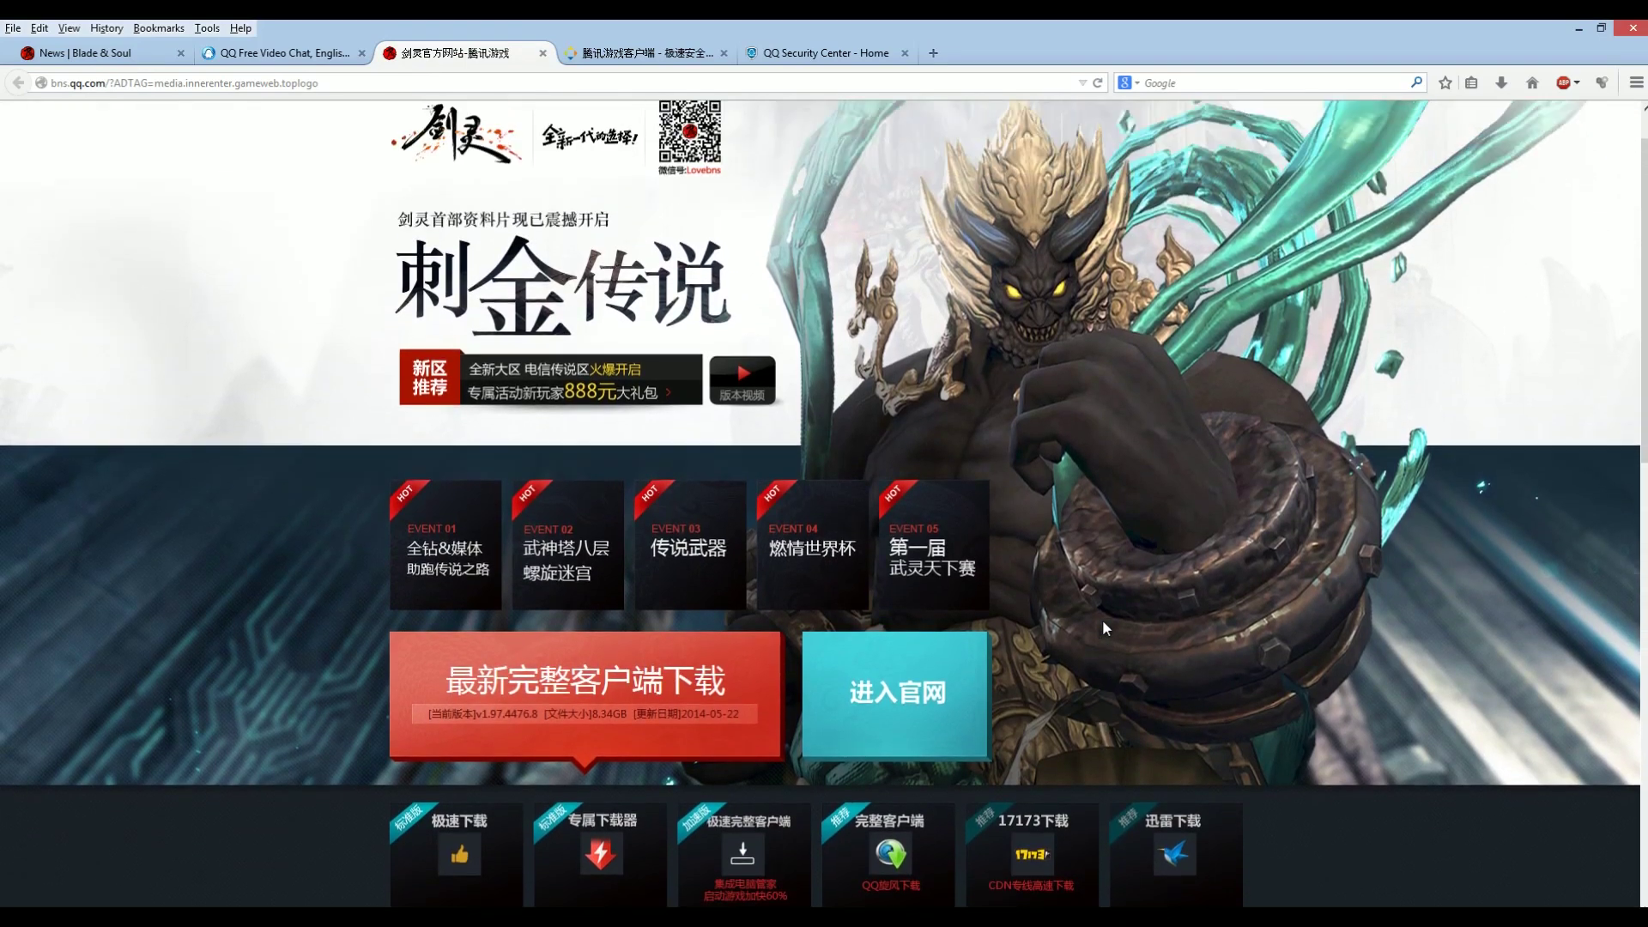
scroll(1102, 628, "down", 1)
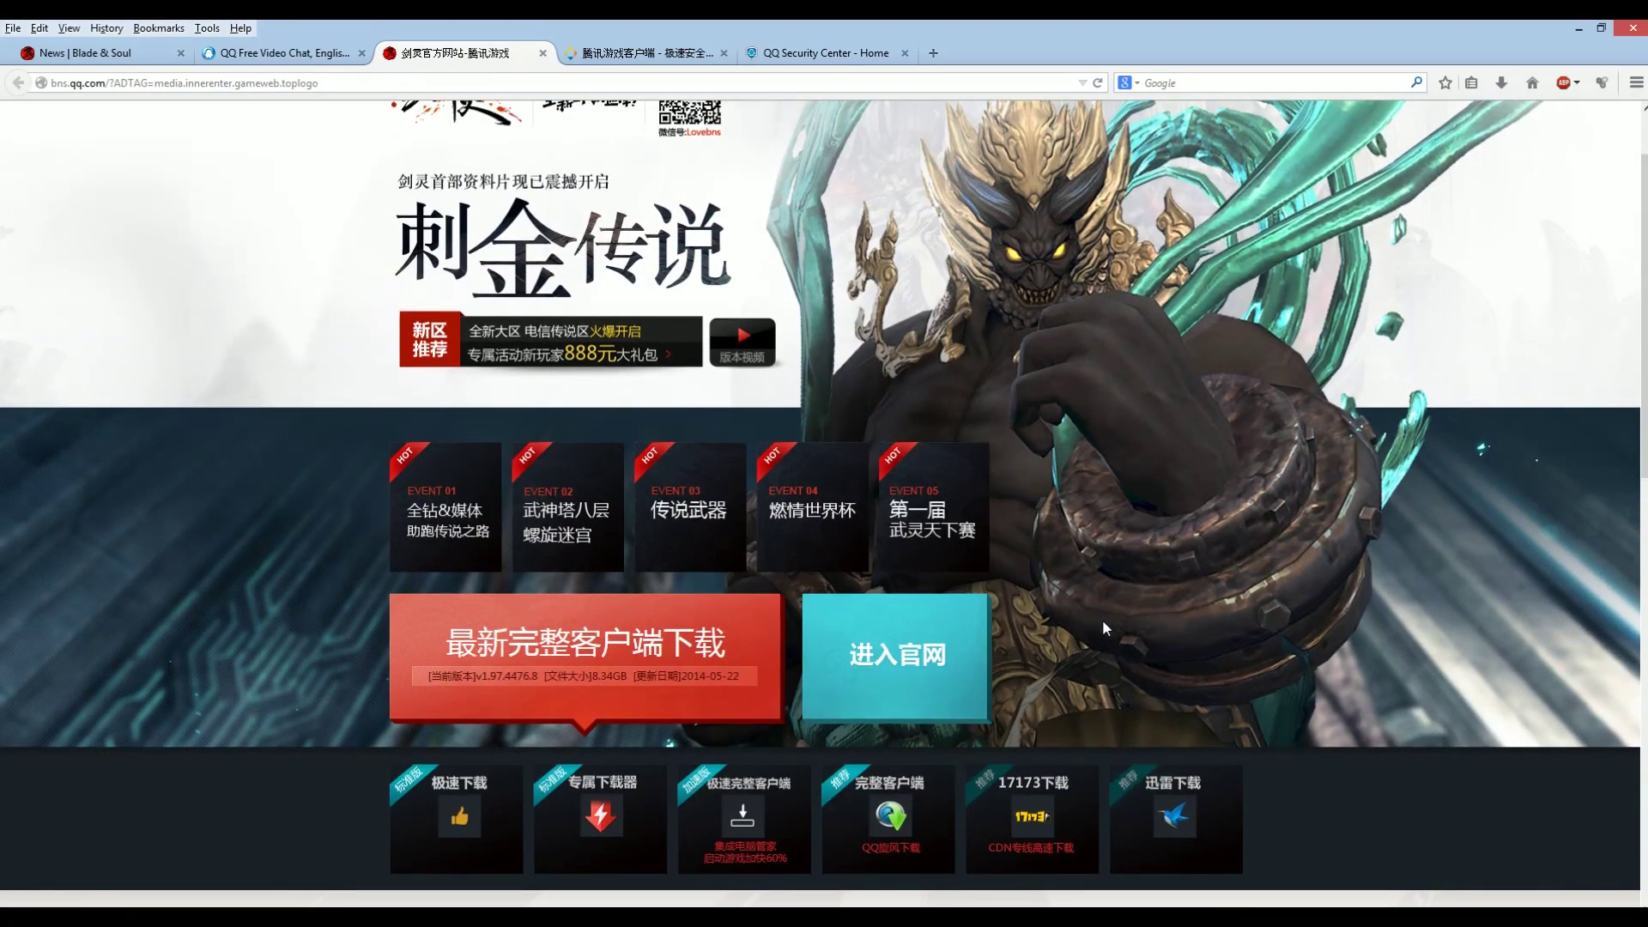
scroll(1104, 620, "down", 2)
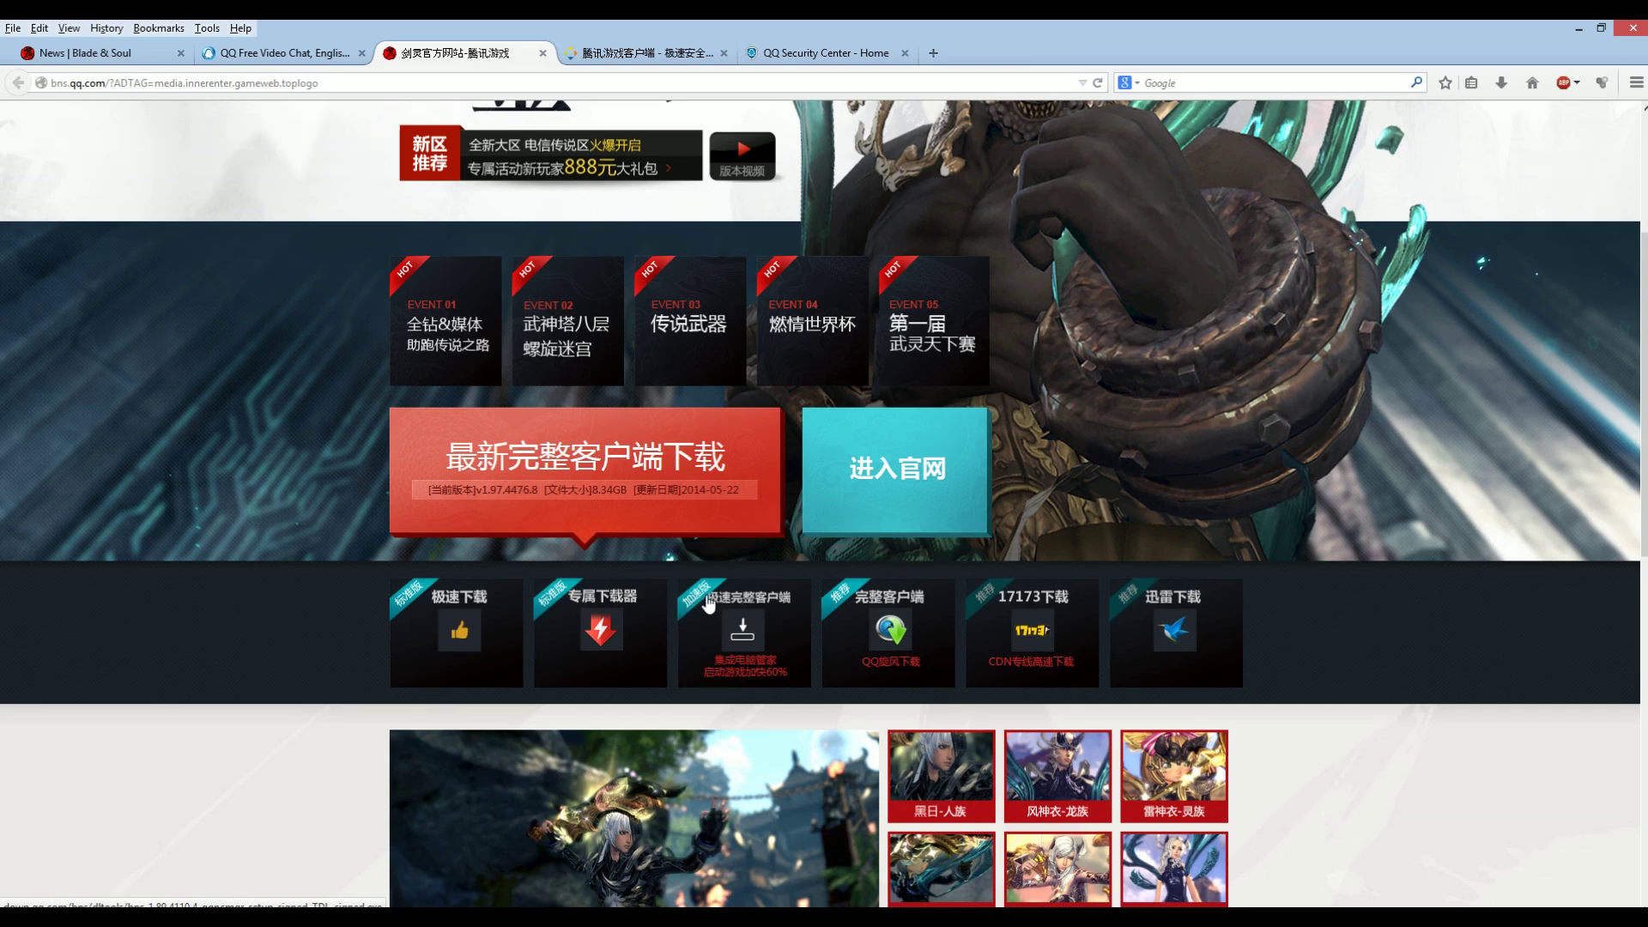
Save the 加速完整客户端 downloader file, then switch to the 腾讯游戏客户端 tgp.qq.com tab.
left_click(744, 645)
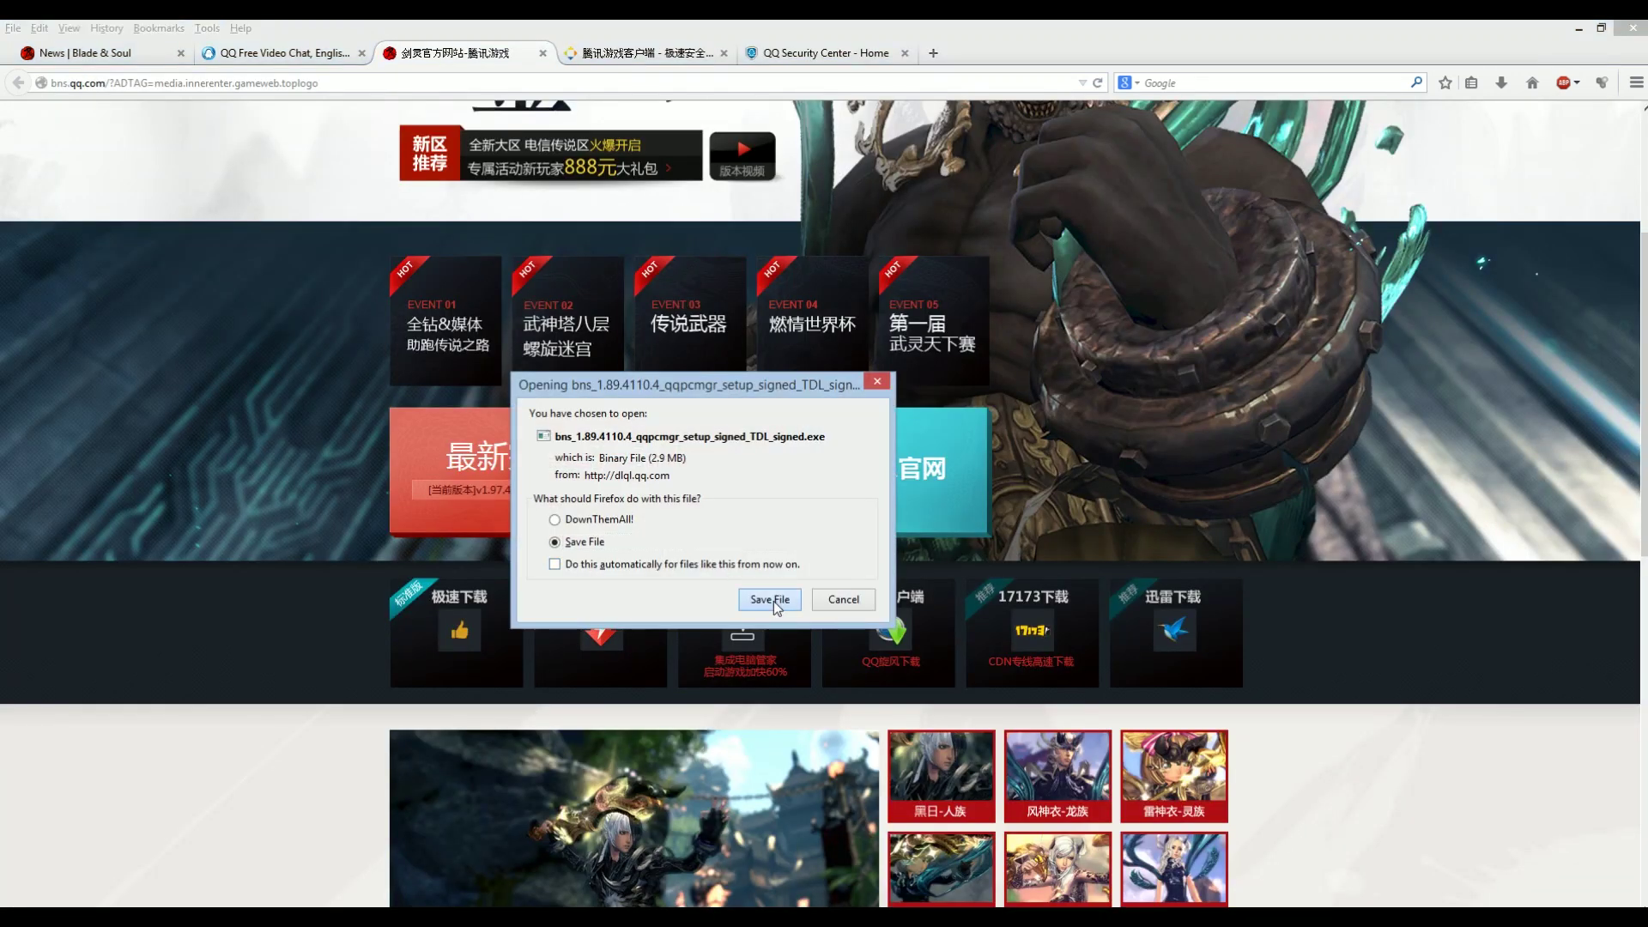
left_click(770, 599)
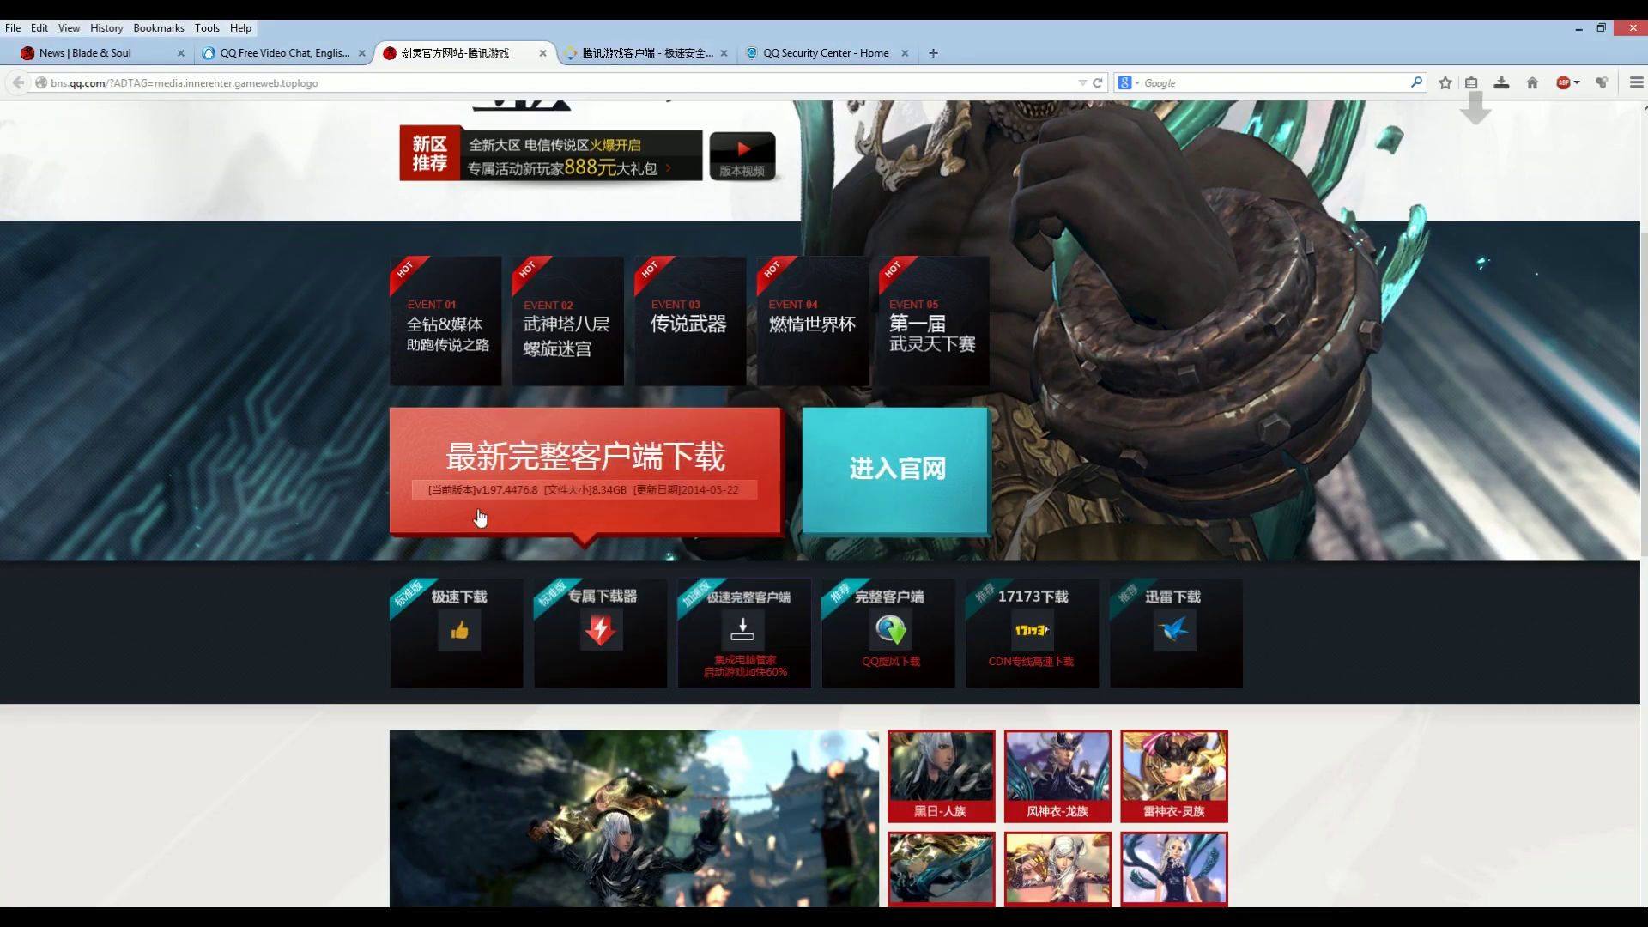
left_click(649, 56)
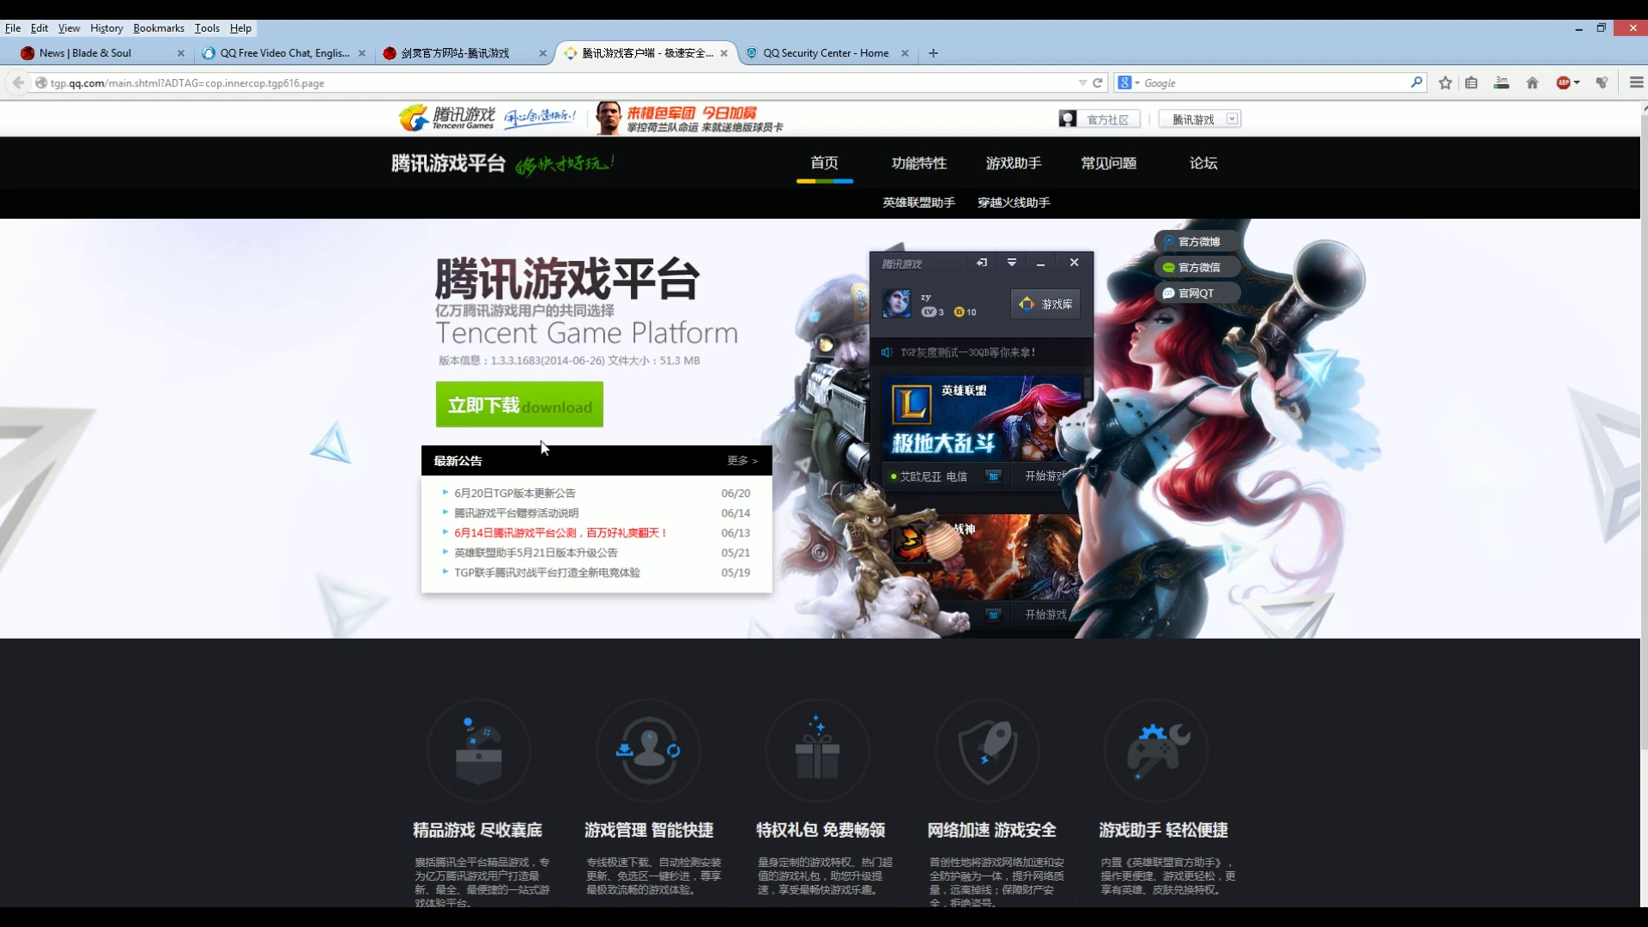
Save the TGPSetup installer using the green 立即下载 button on tgp.qq.com.
left_click(515, 410)
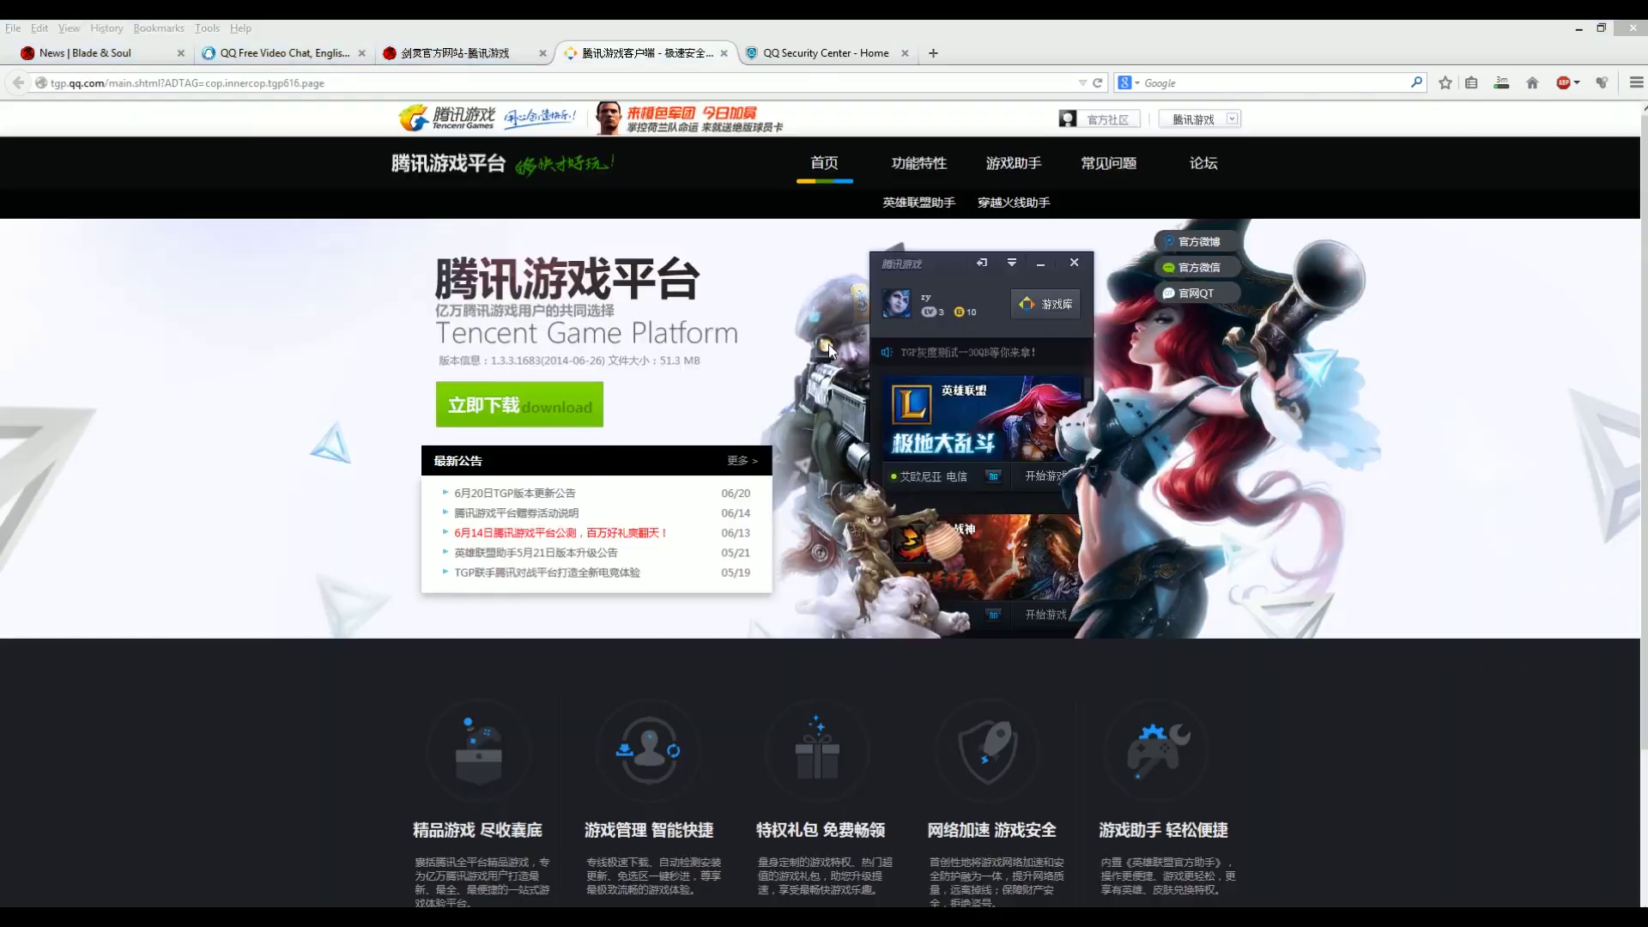
left_click(766, 601)
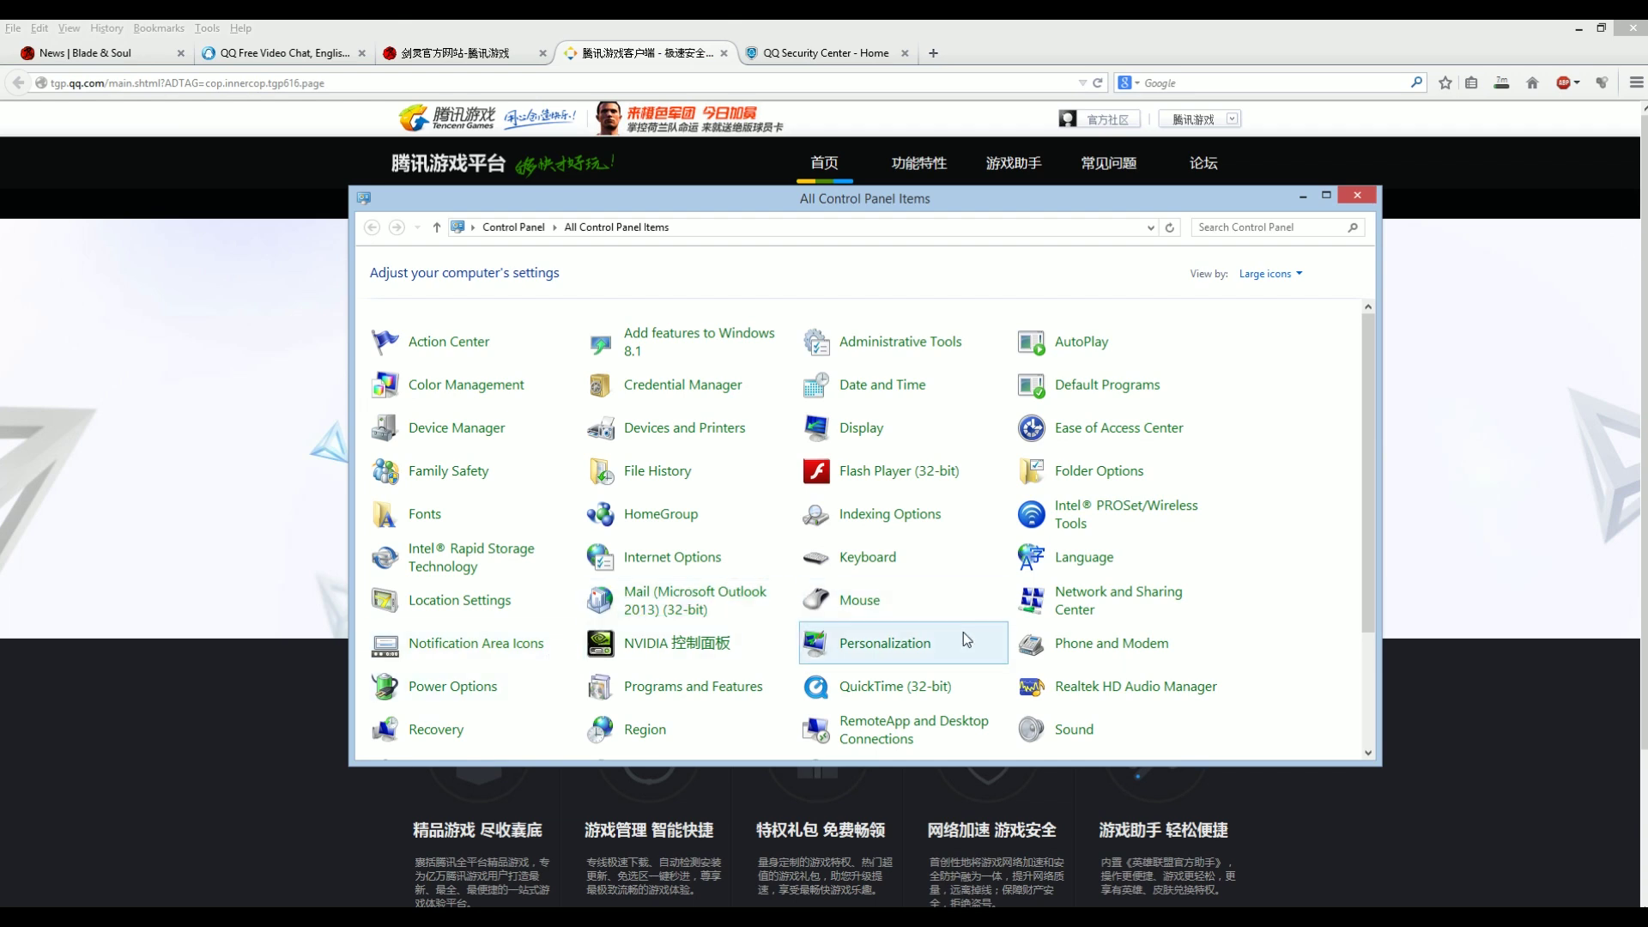
Open Region in Control Panel and show its Administrative tab for the system locale.
left_click(644, 730)
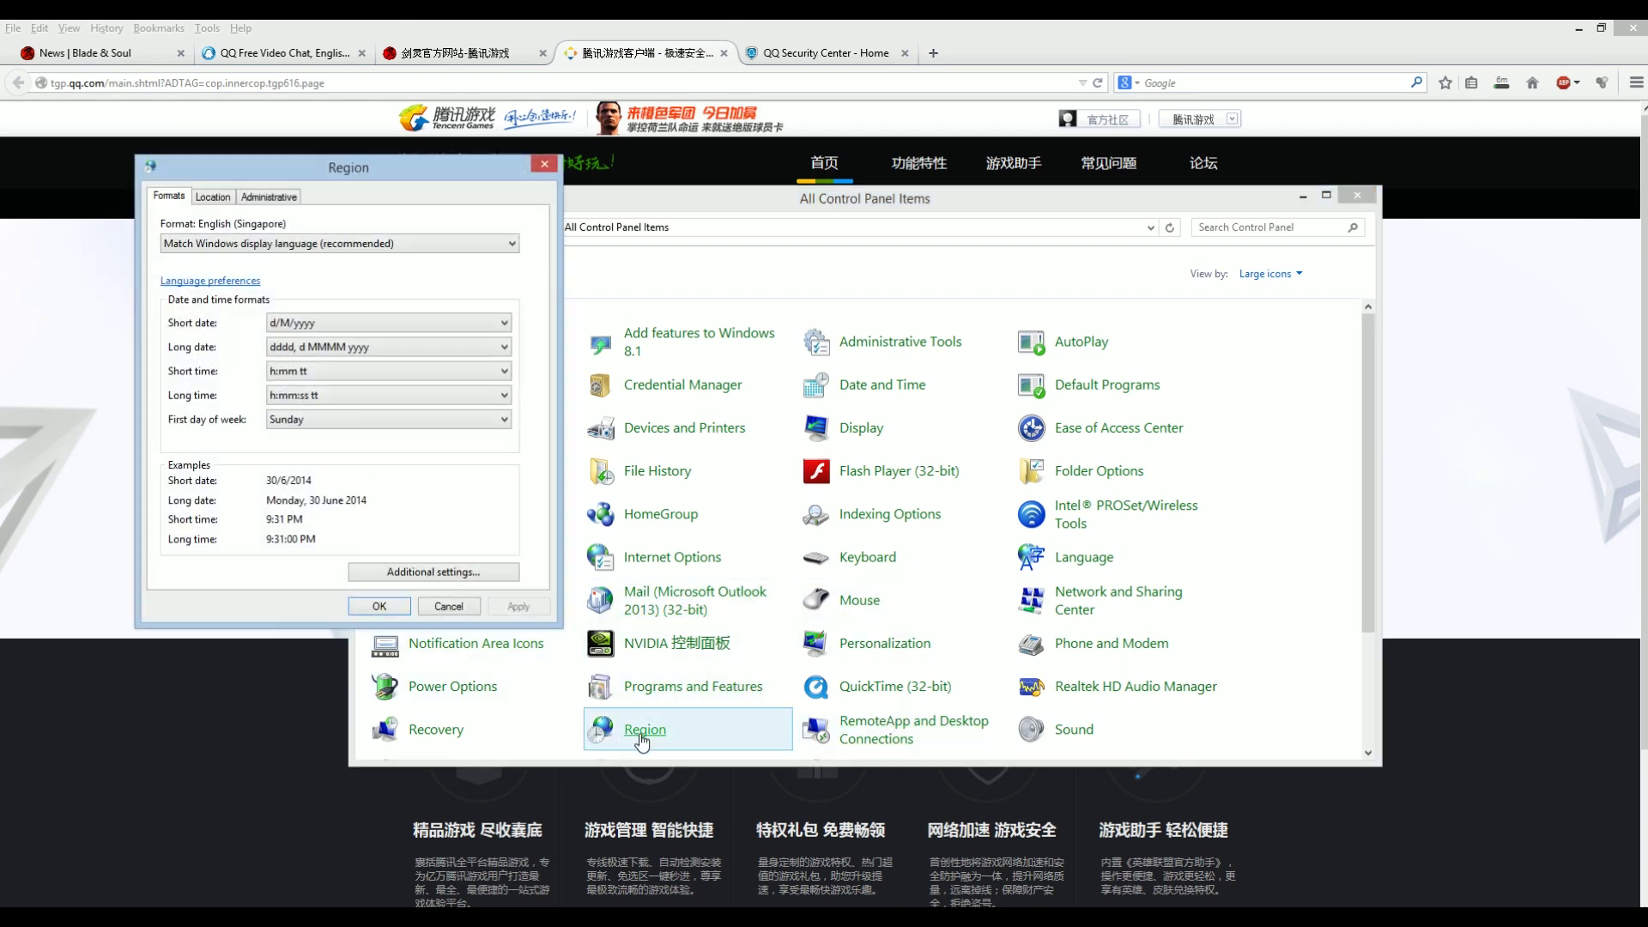
left_click(260, 198)
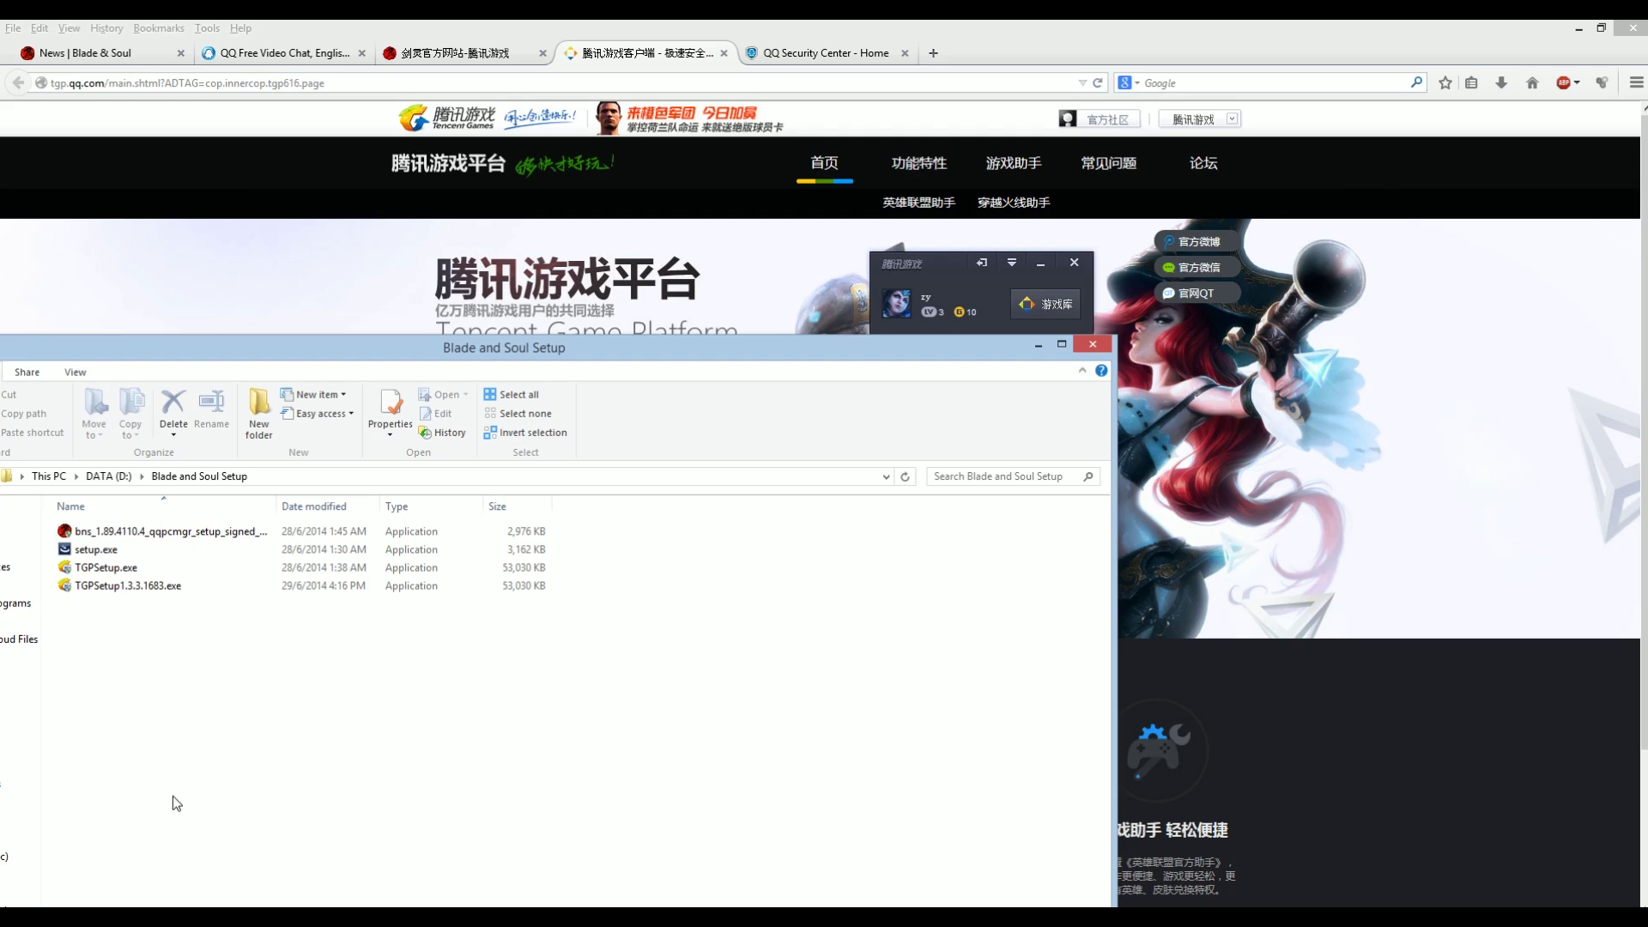
Run bns_1.89.4110.4_qqpcmgr_setup_signed from D:\Blade and Soul Setup and dismiss the 提示 notice.
left_click(172, 531)
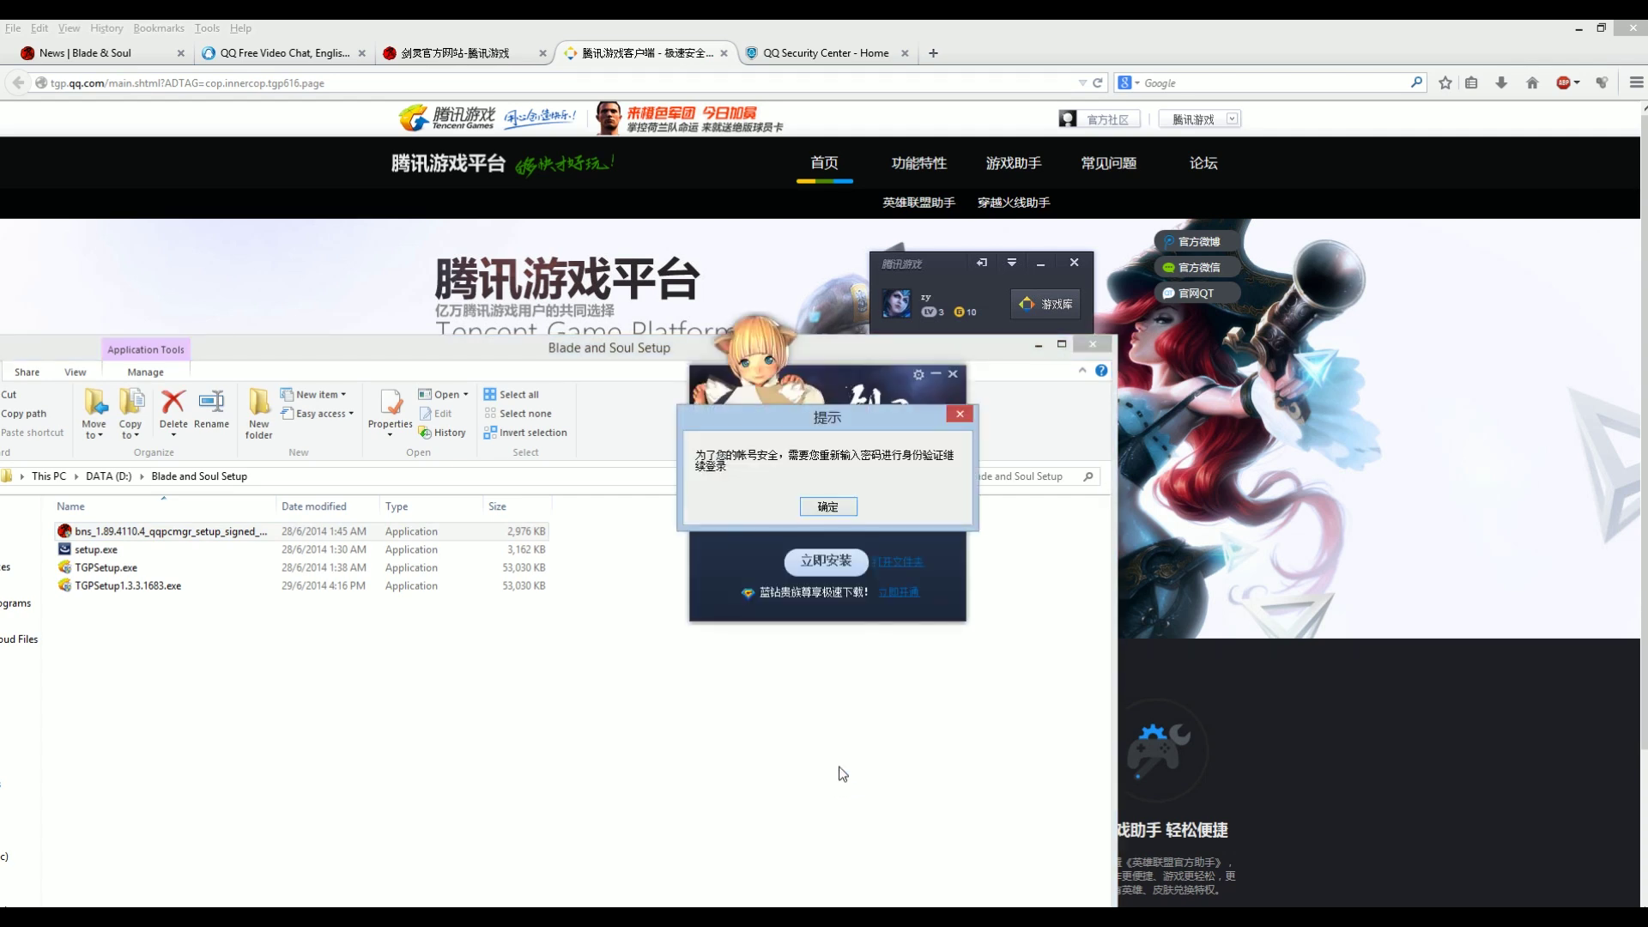
left_click(846, 509)
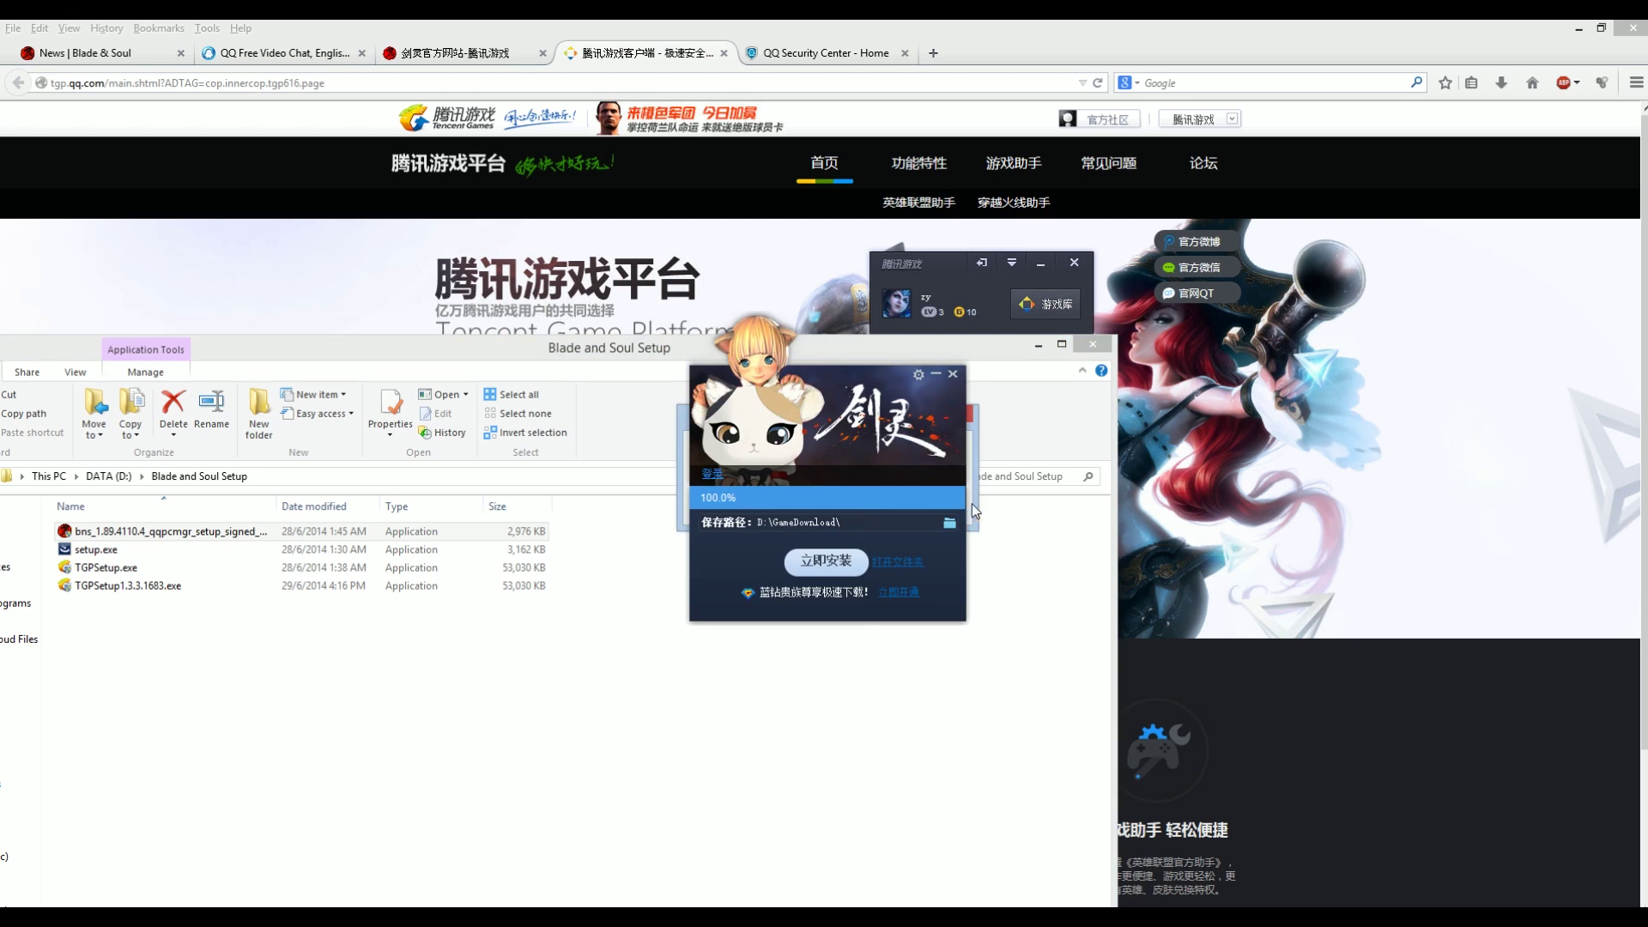
Log in with the QQ account, dismiss the 提示 notice, and start 立即安装 at 100%.
left_click_drag(902, 308, 722, 382)
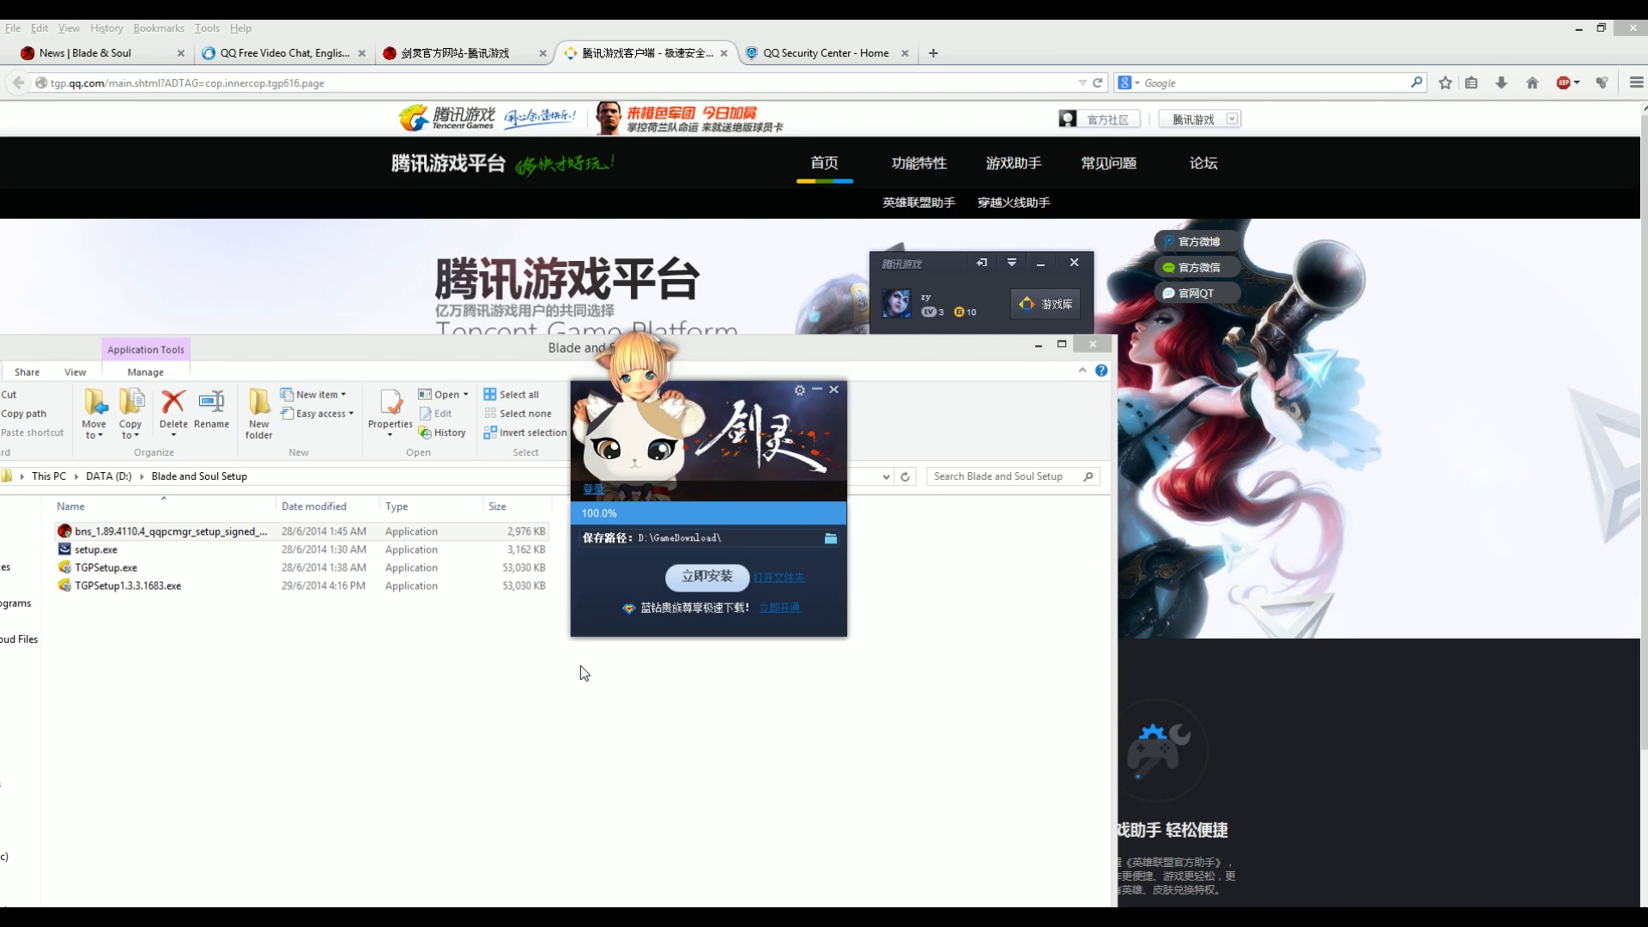
left_click(598, 496)
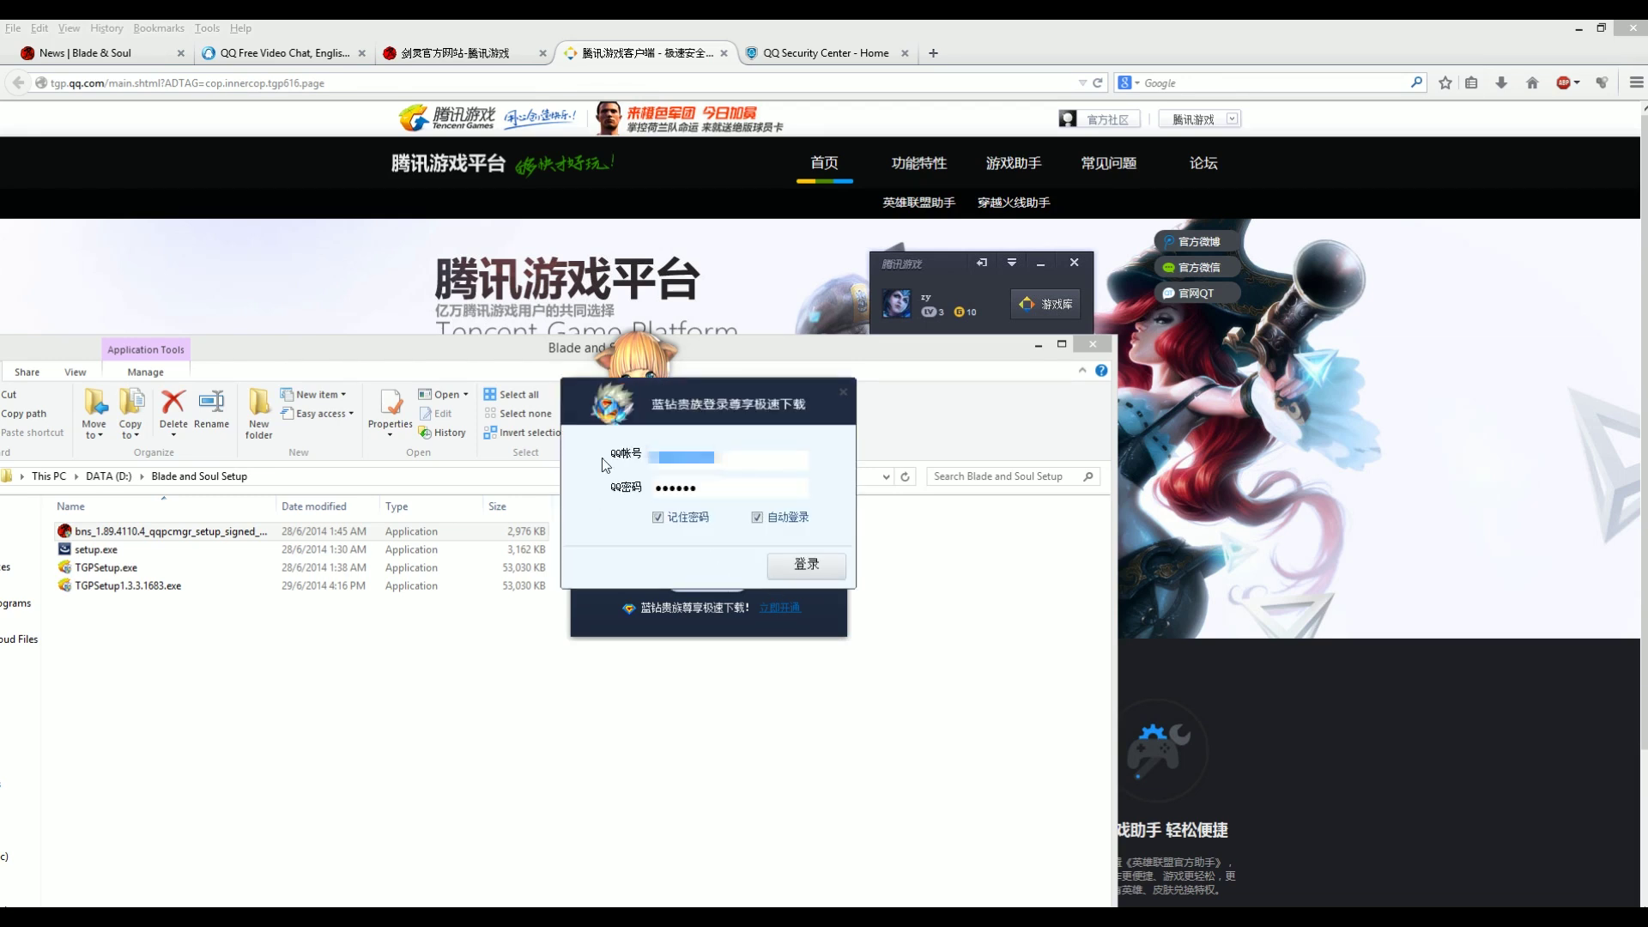
left_click(816, 571)
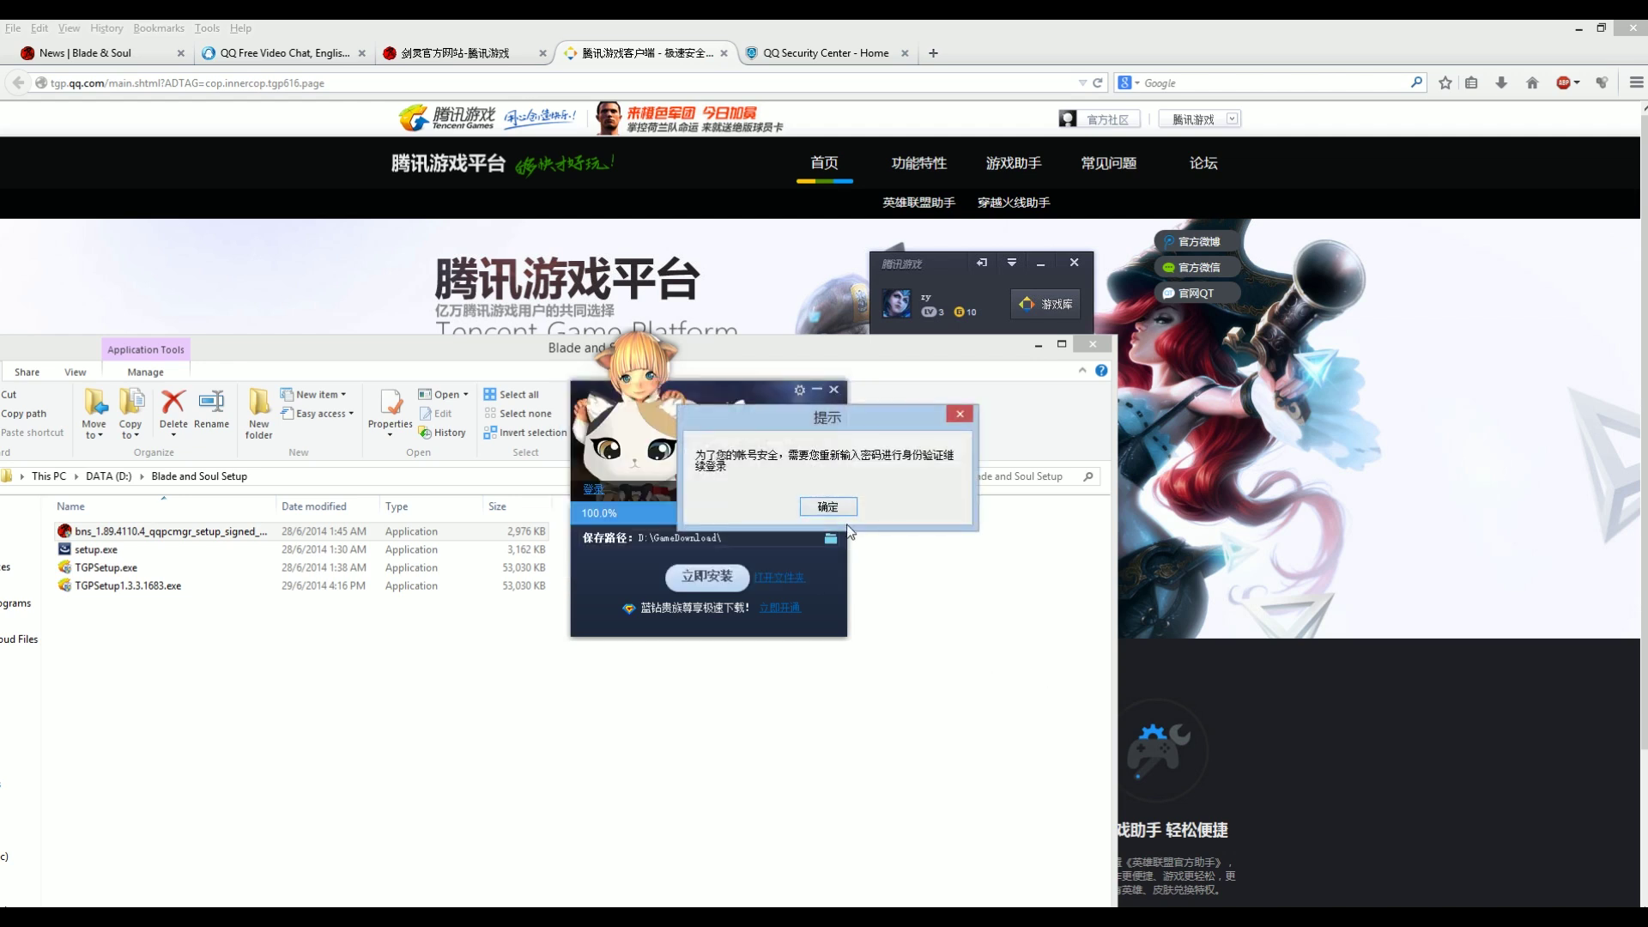
left_click(829, 508)
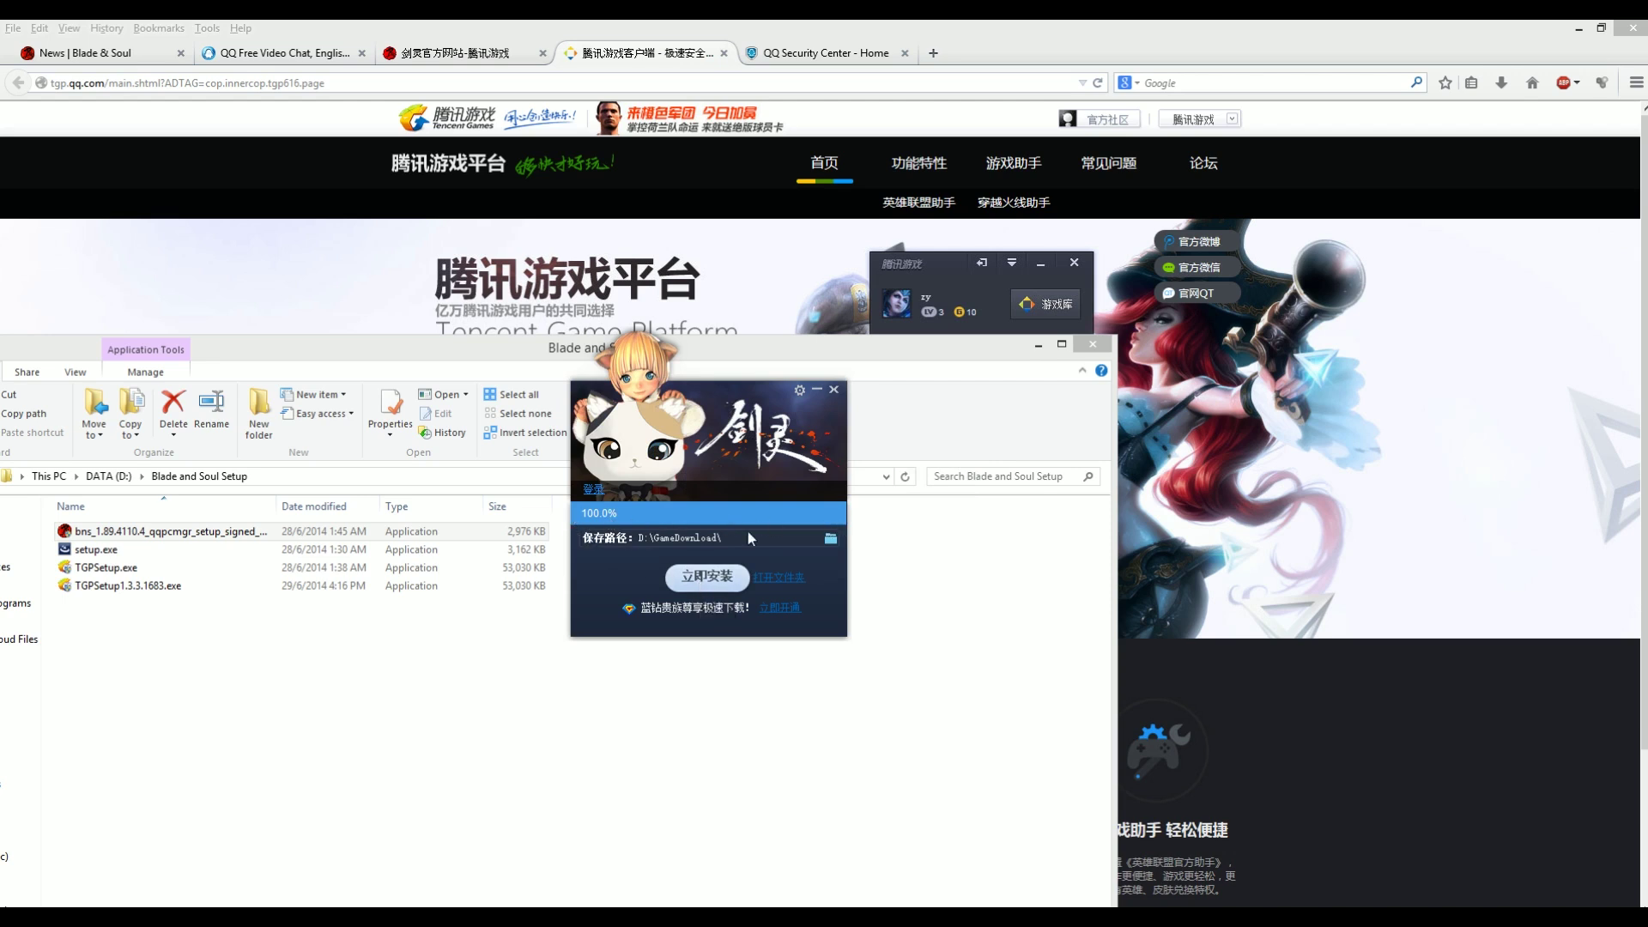
left_click(713, 586)
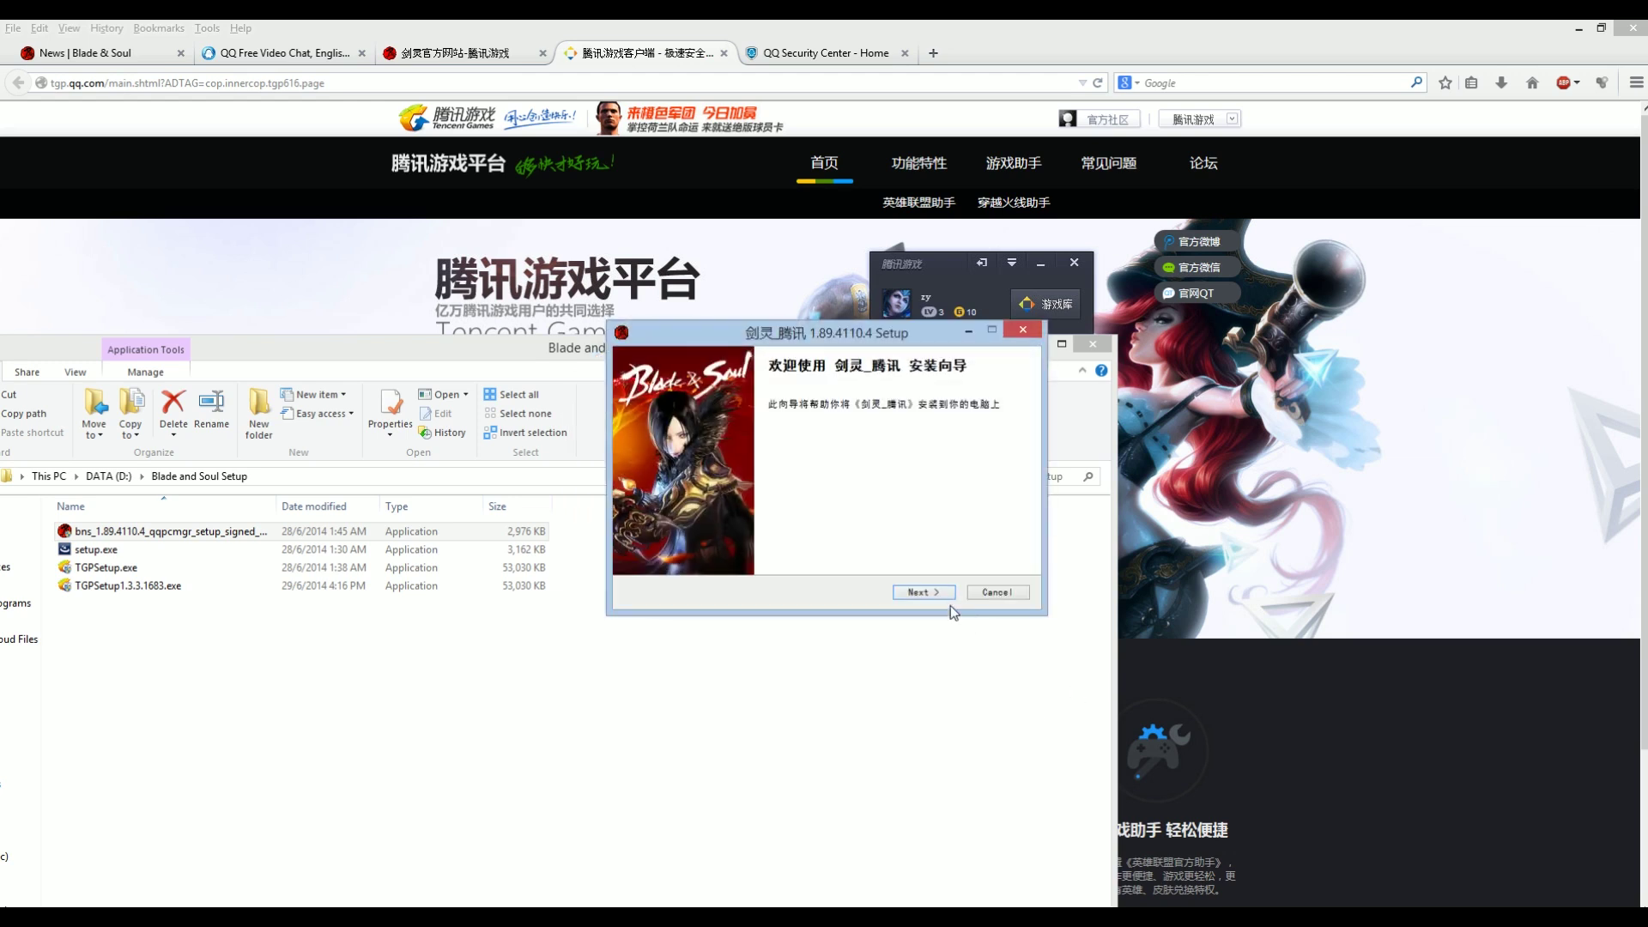
Accept the agreement, keep the 15.6GB default components, and install; then bring GameDownload forward.
left_click(934, 594)
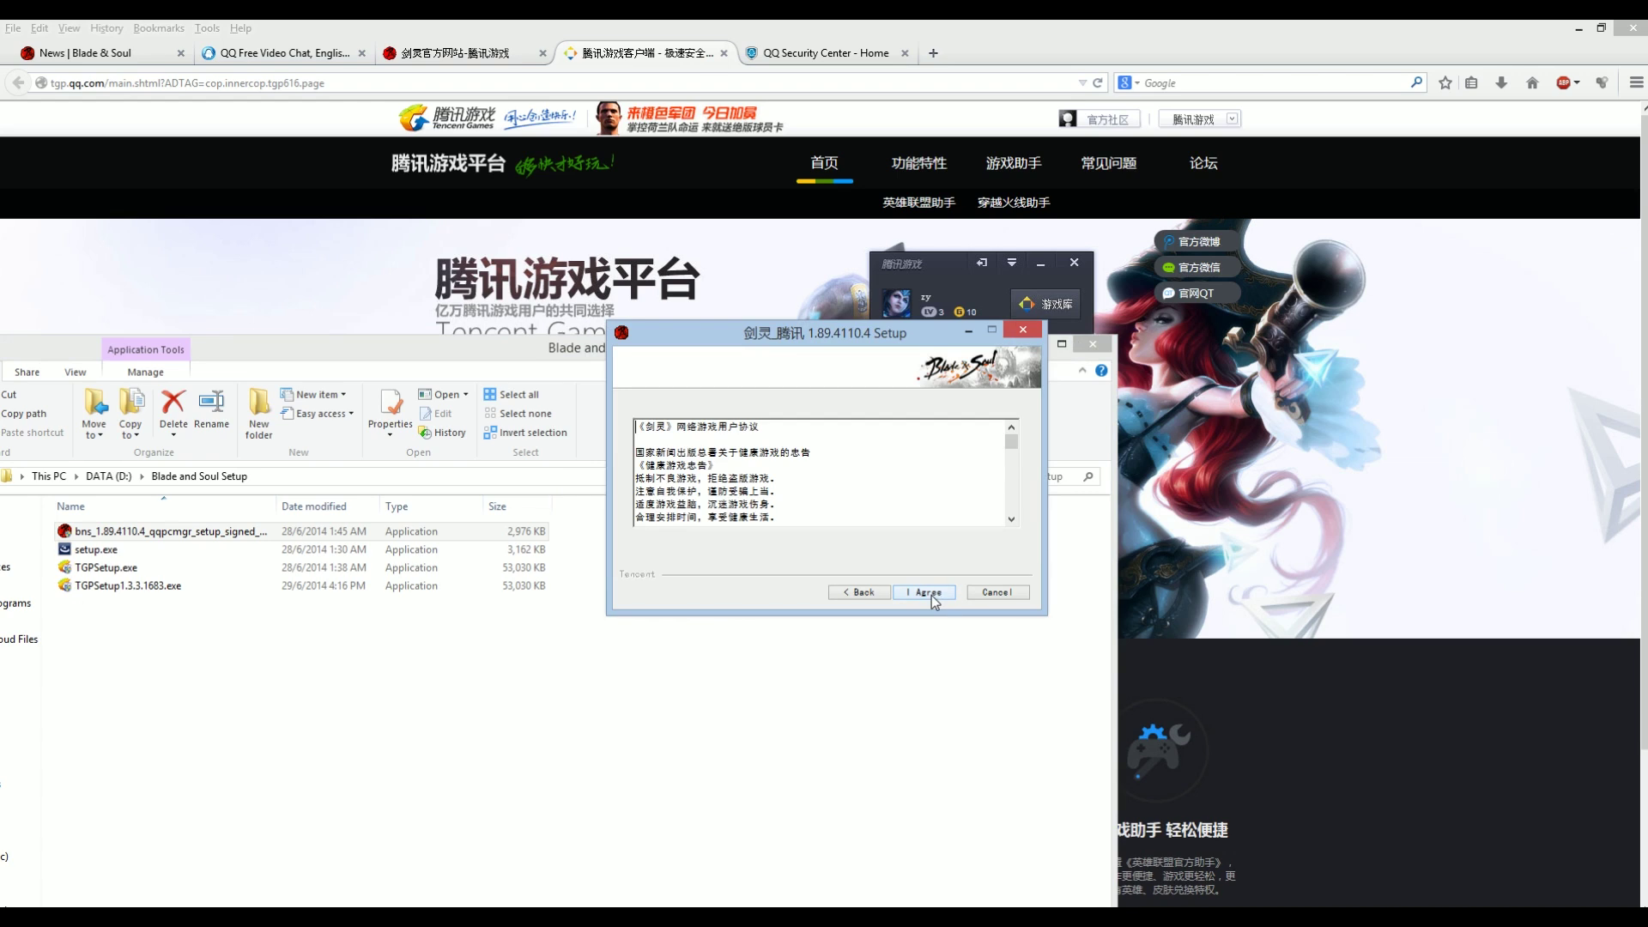
left_click(929, 594)
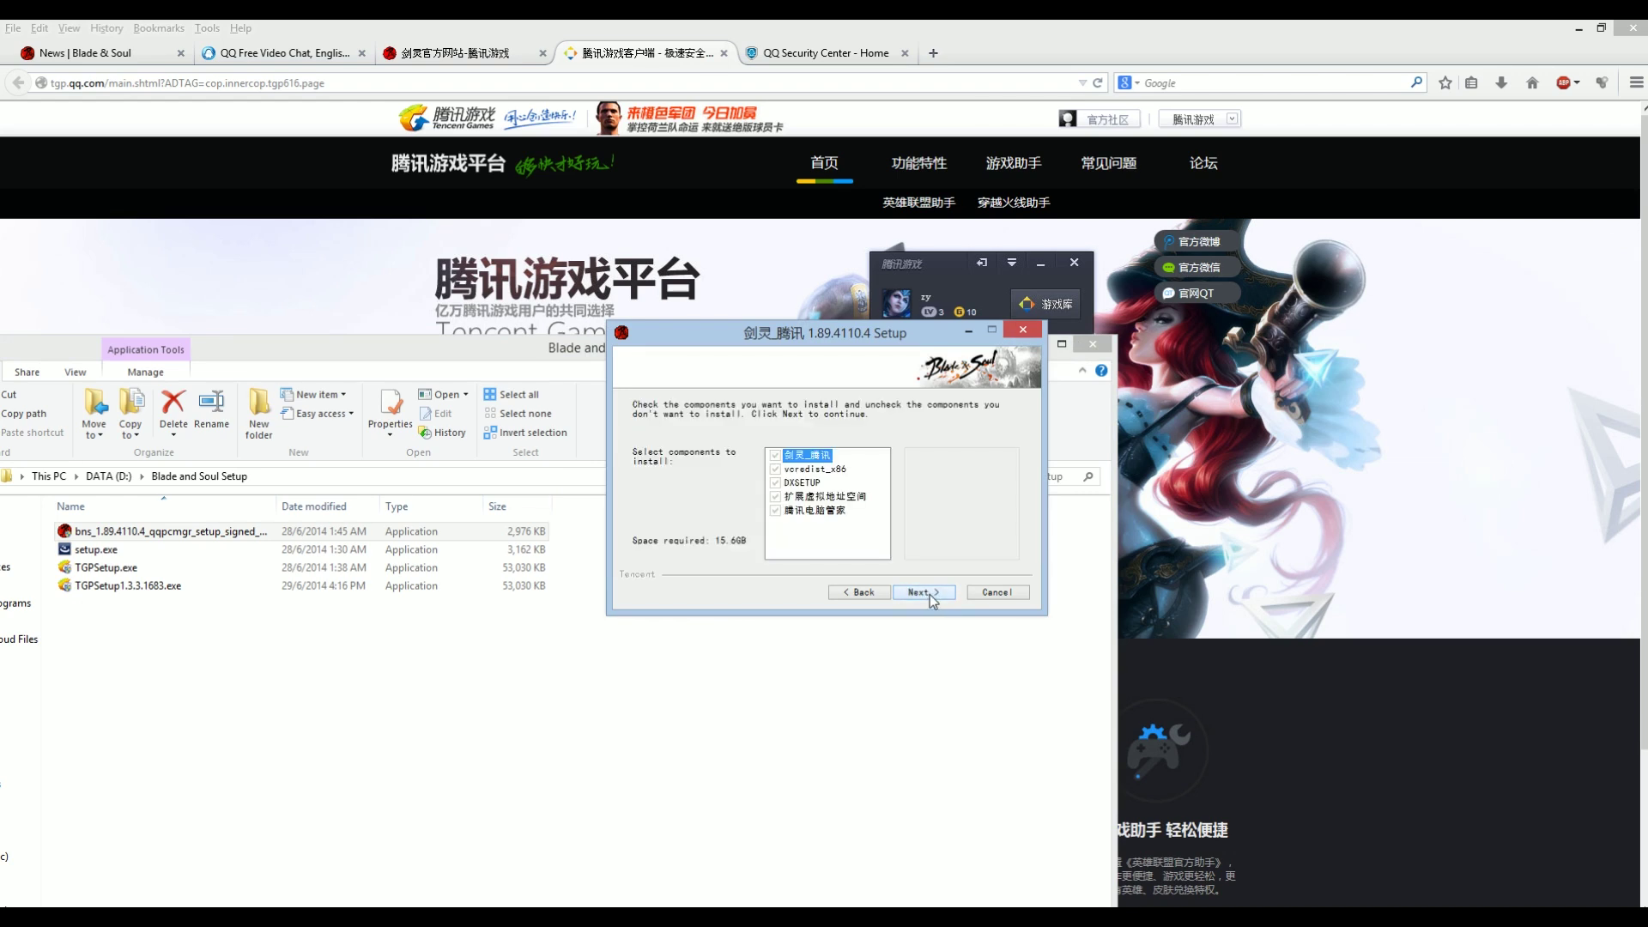
left_click(930, 594)
left_click(929, 594)
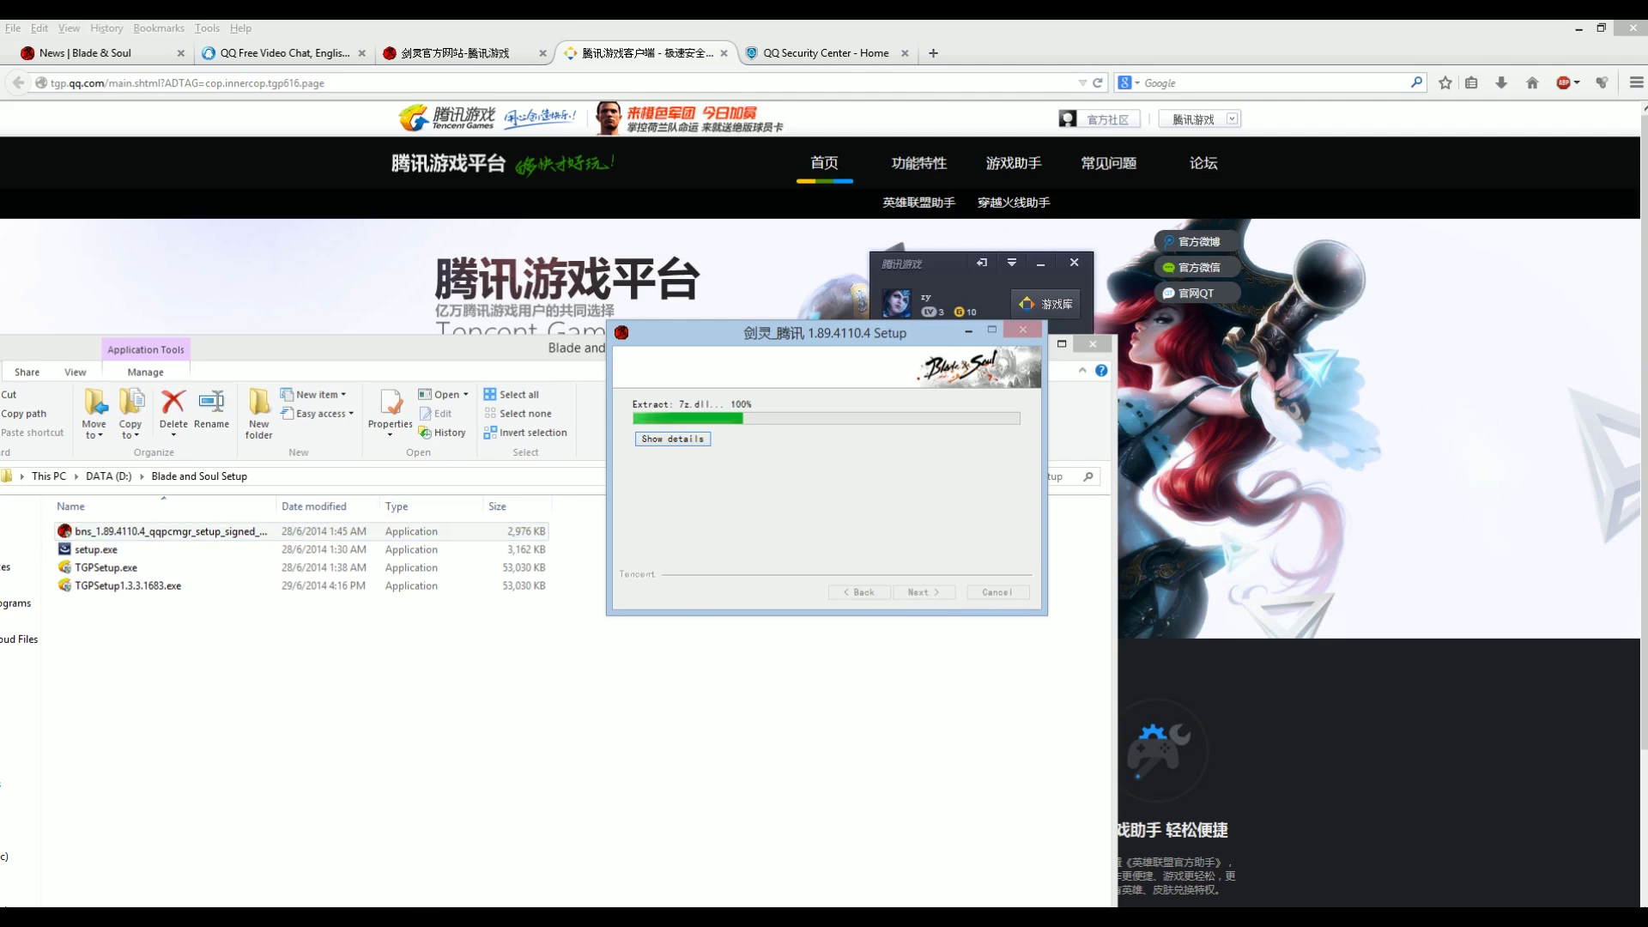
mouse_move(429, 915)
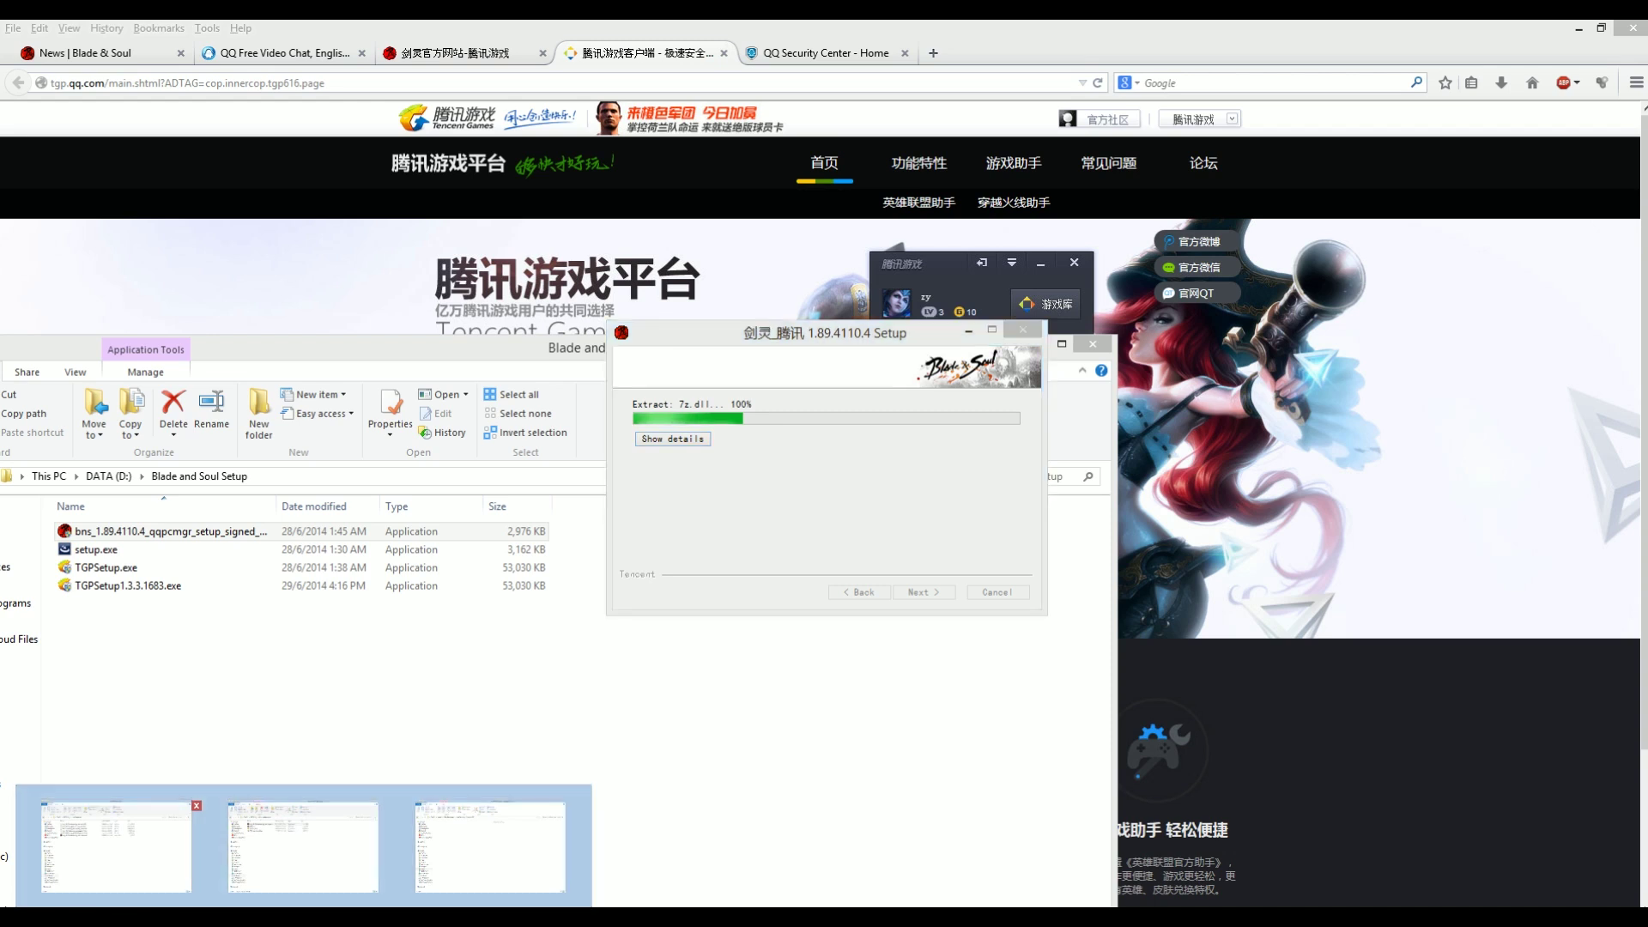
left_click(116, 845)
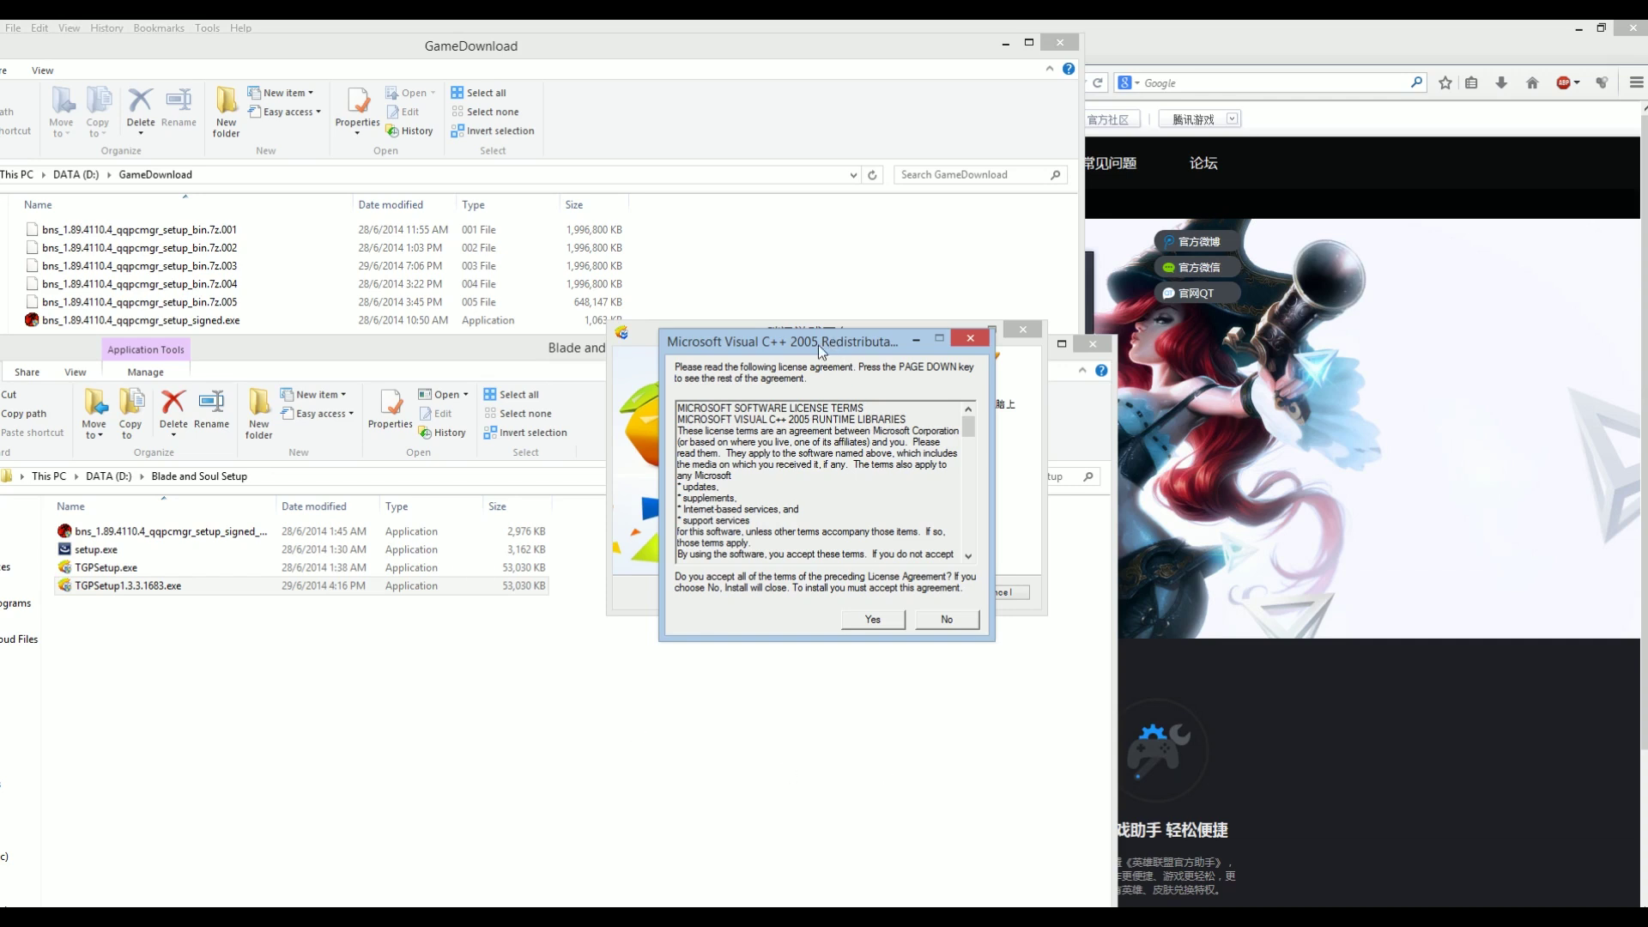
Decline the Visual C++ 2005 licence with No and cancel the DirectX setup.
left_click_drag(818, 346, 833, 260)
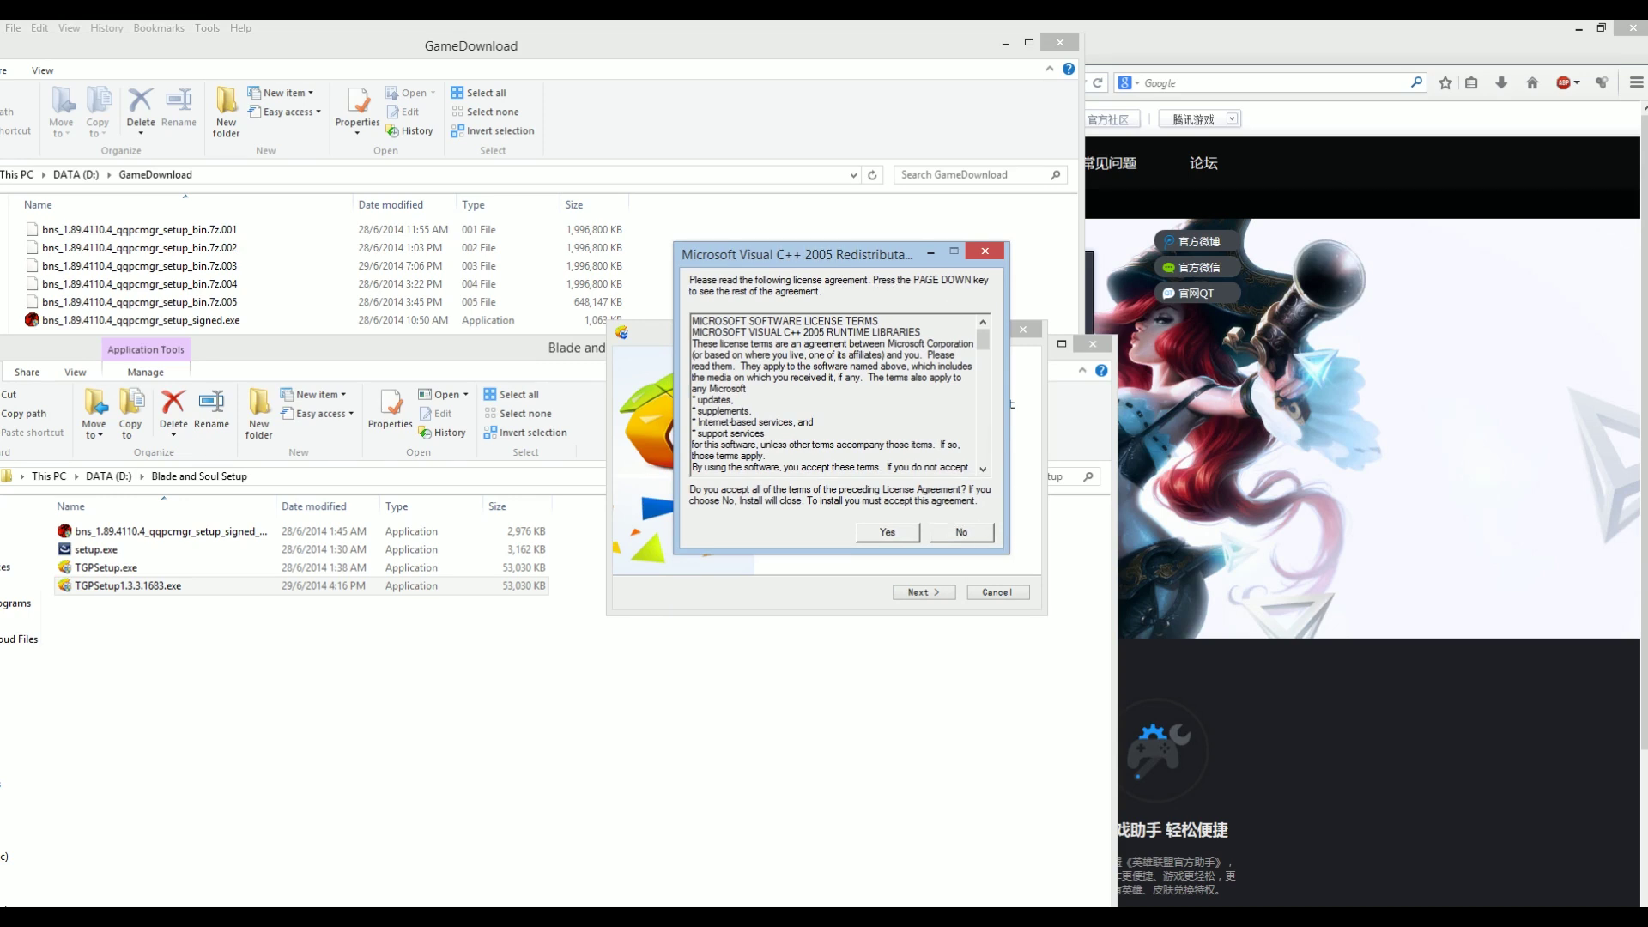
left_click(963, 533)
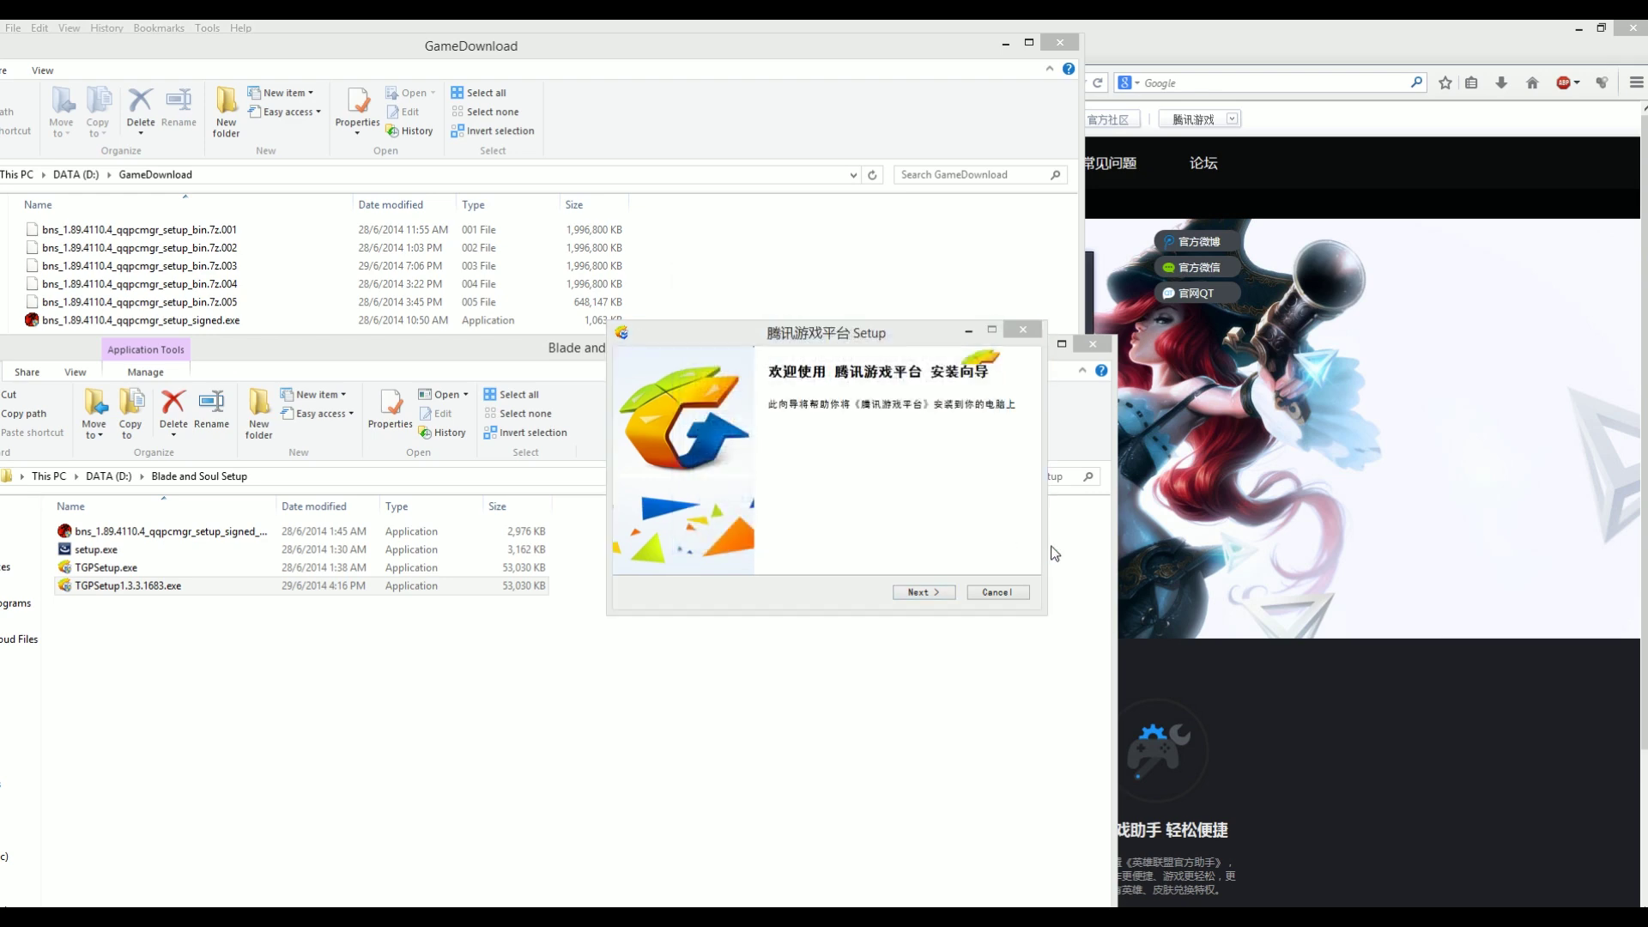
left_click_drag(478, 146, 958, 259)
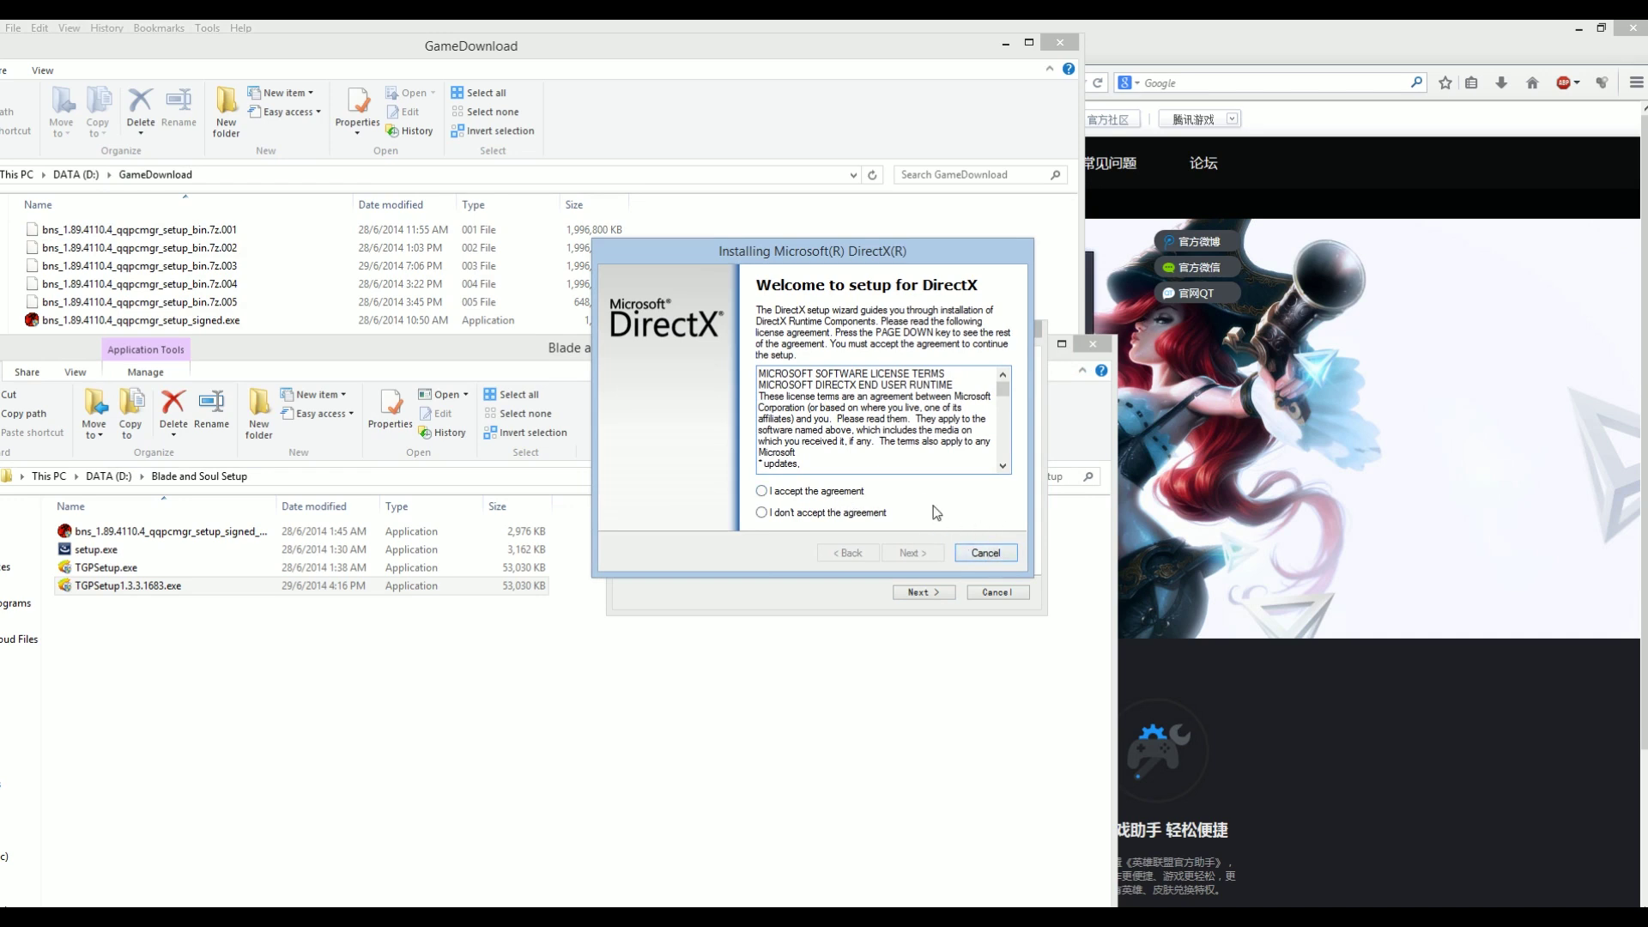
left_click(986, 553)
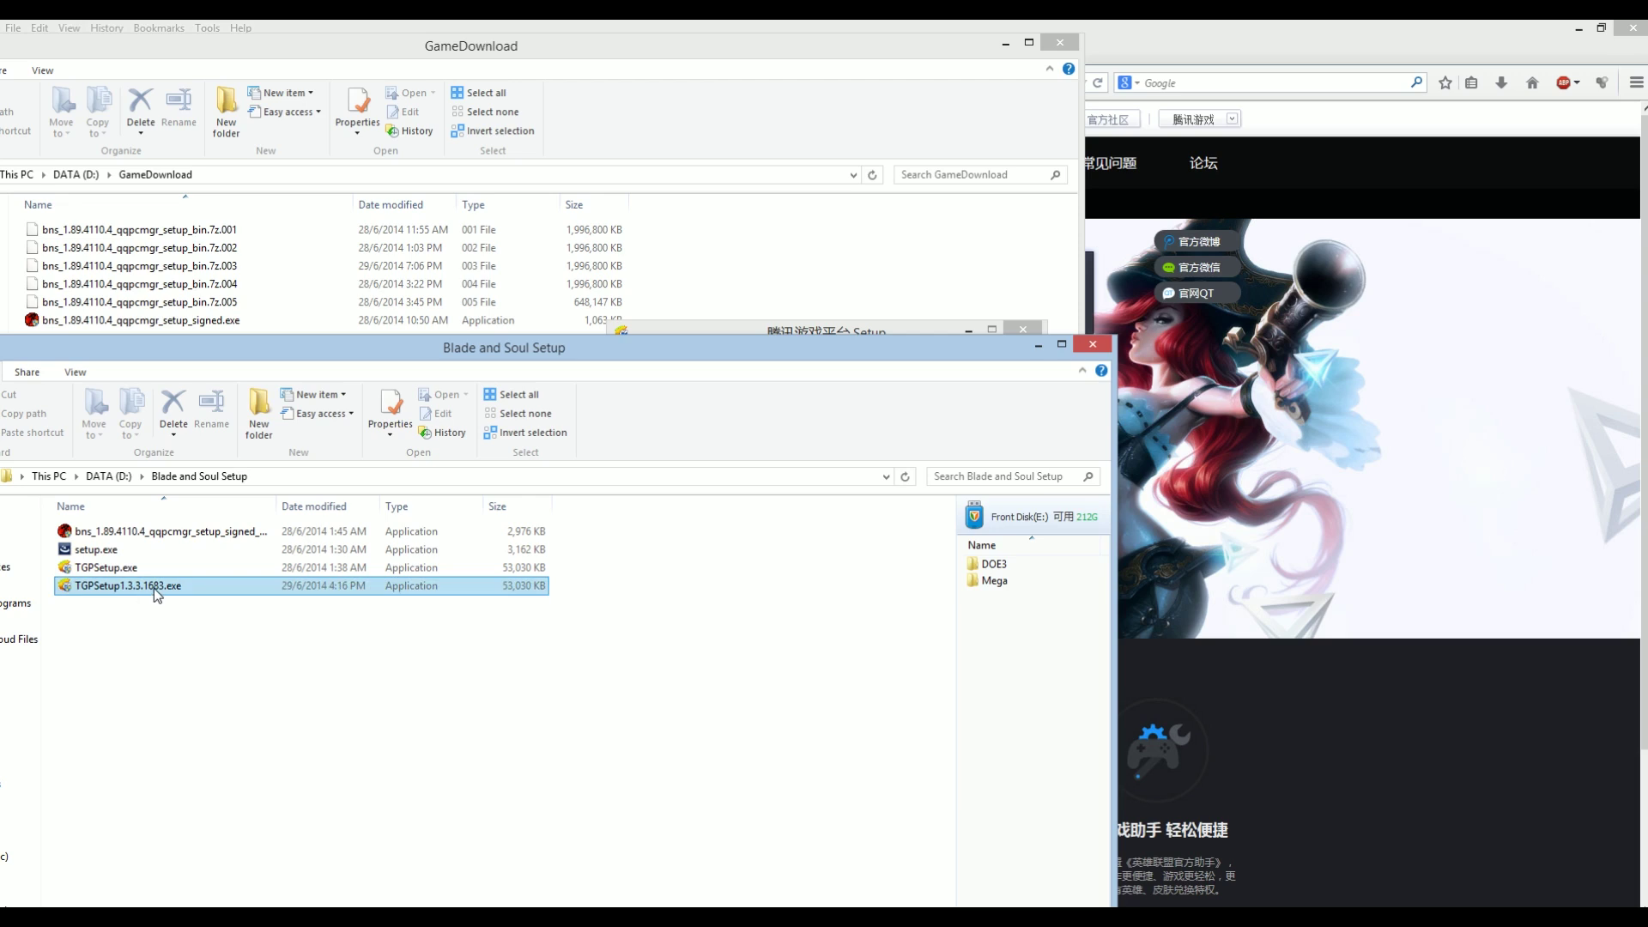
Get past the platform setup's welcome page and accept the licence agreement.
mouse_move(157, 592)
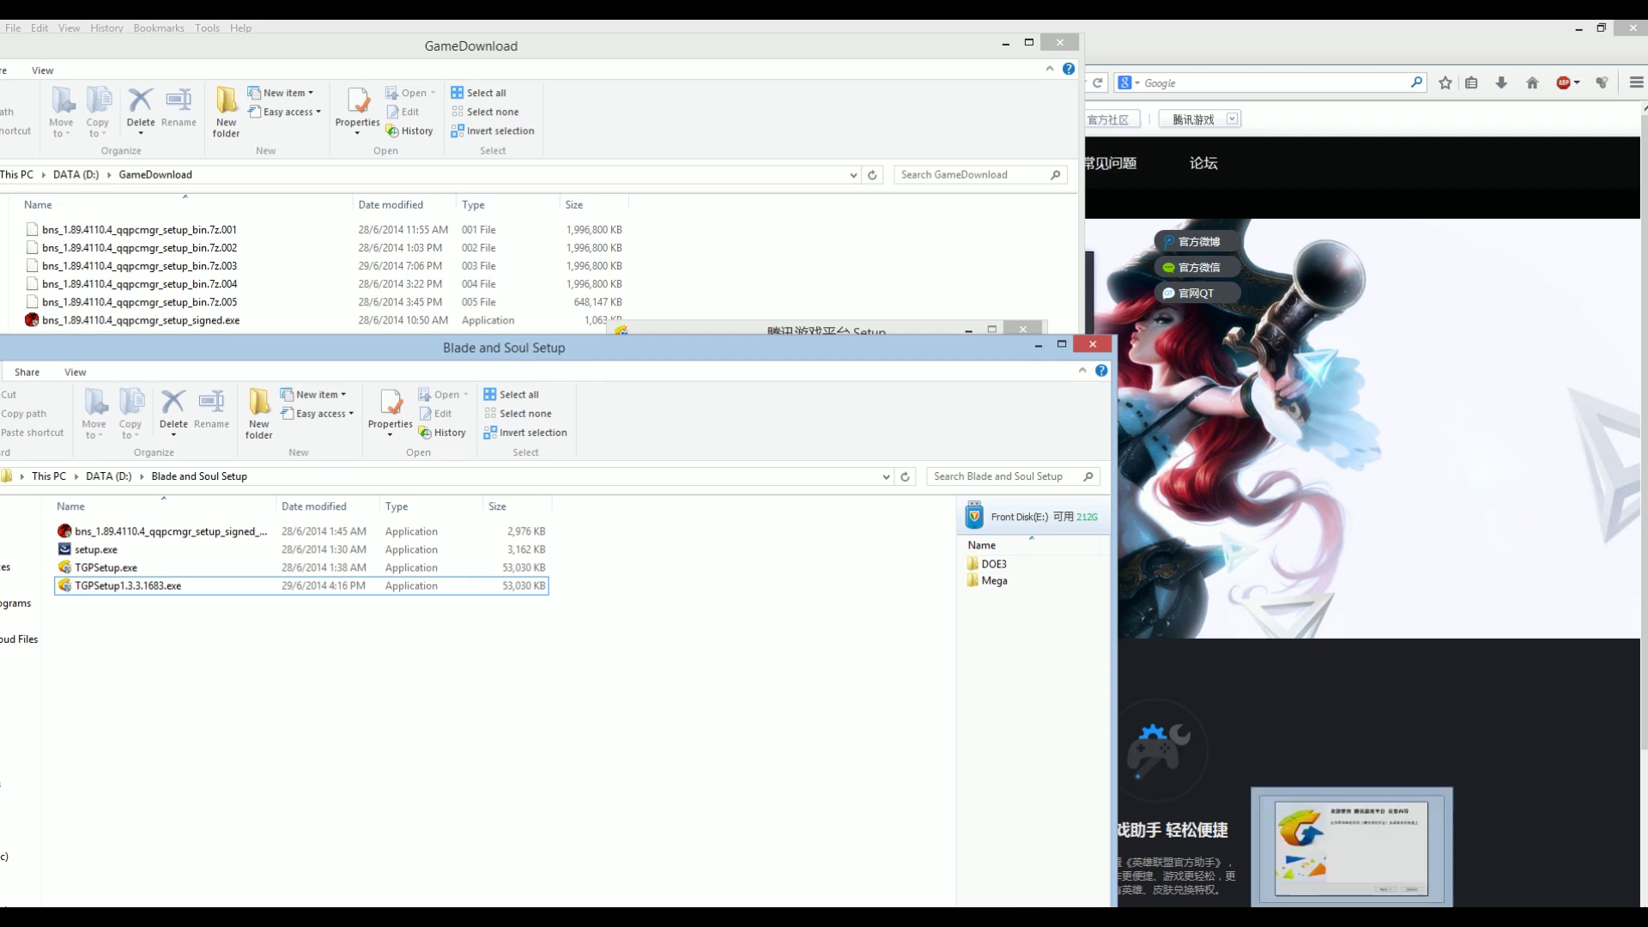
left_click(921, 593)
left_click(919, 594)
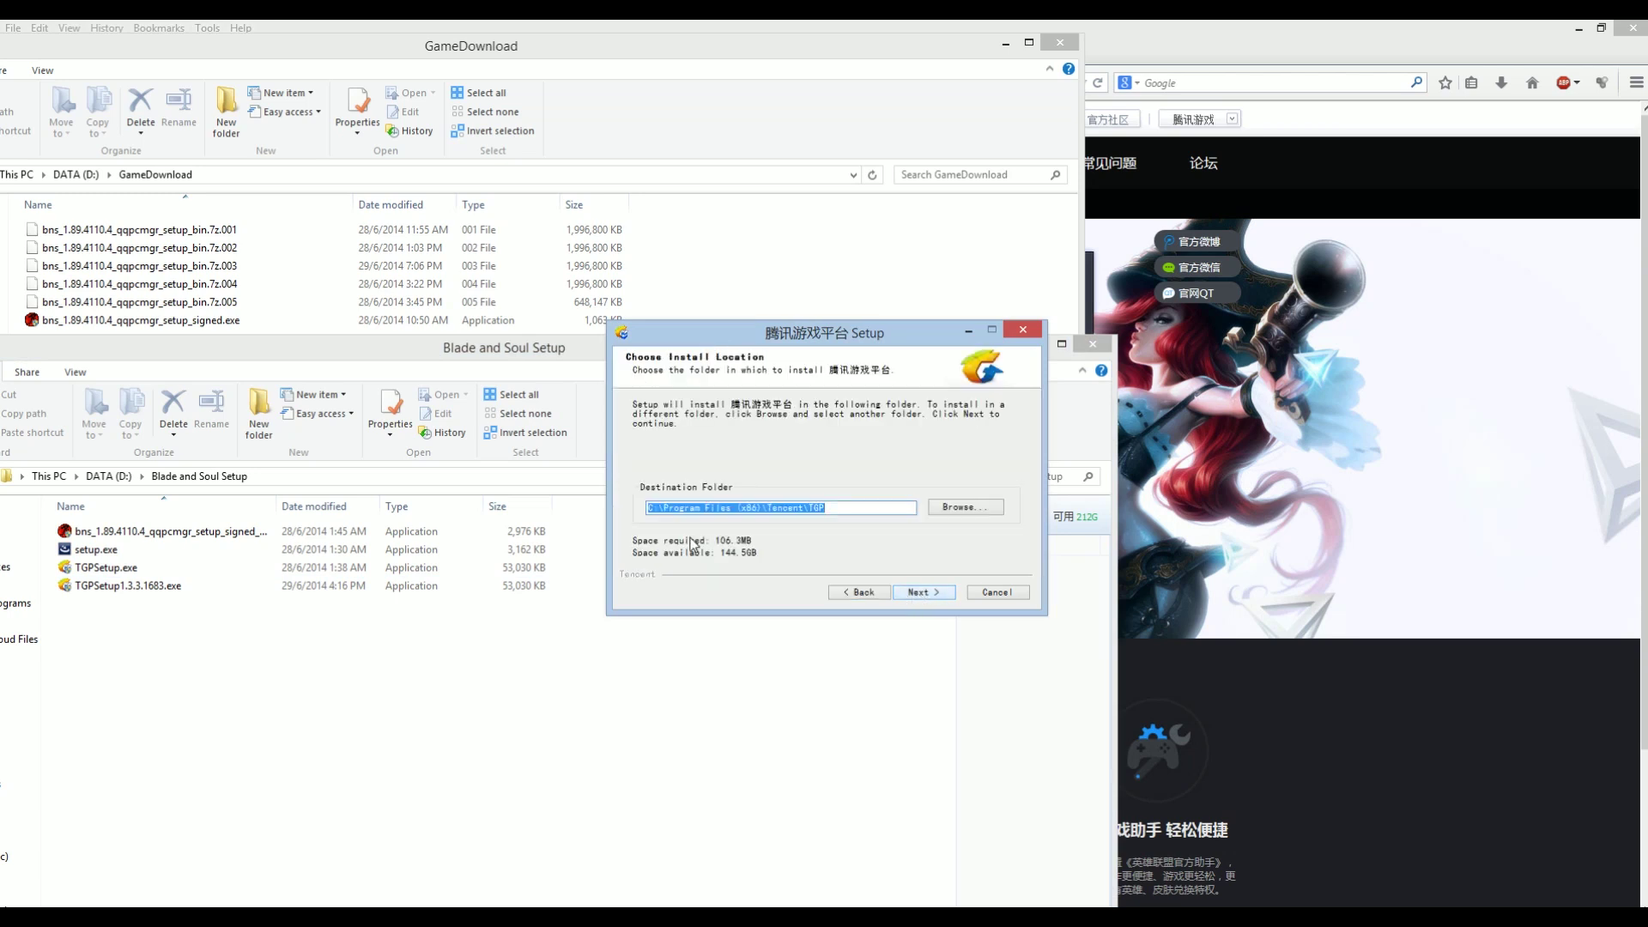
Install to D:\Program Files (x86)\Tencent\TGP and finish with Run checked.
left_click(650, 507)
key("BackSpace")
type("D")
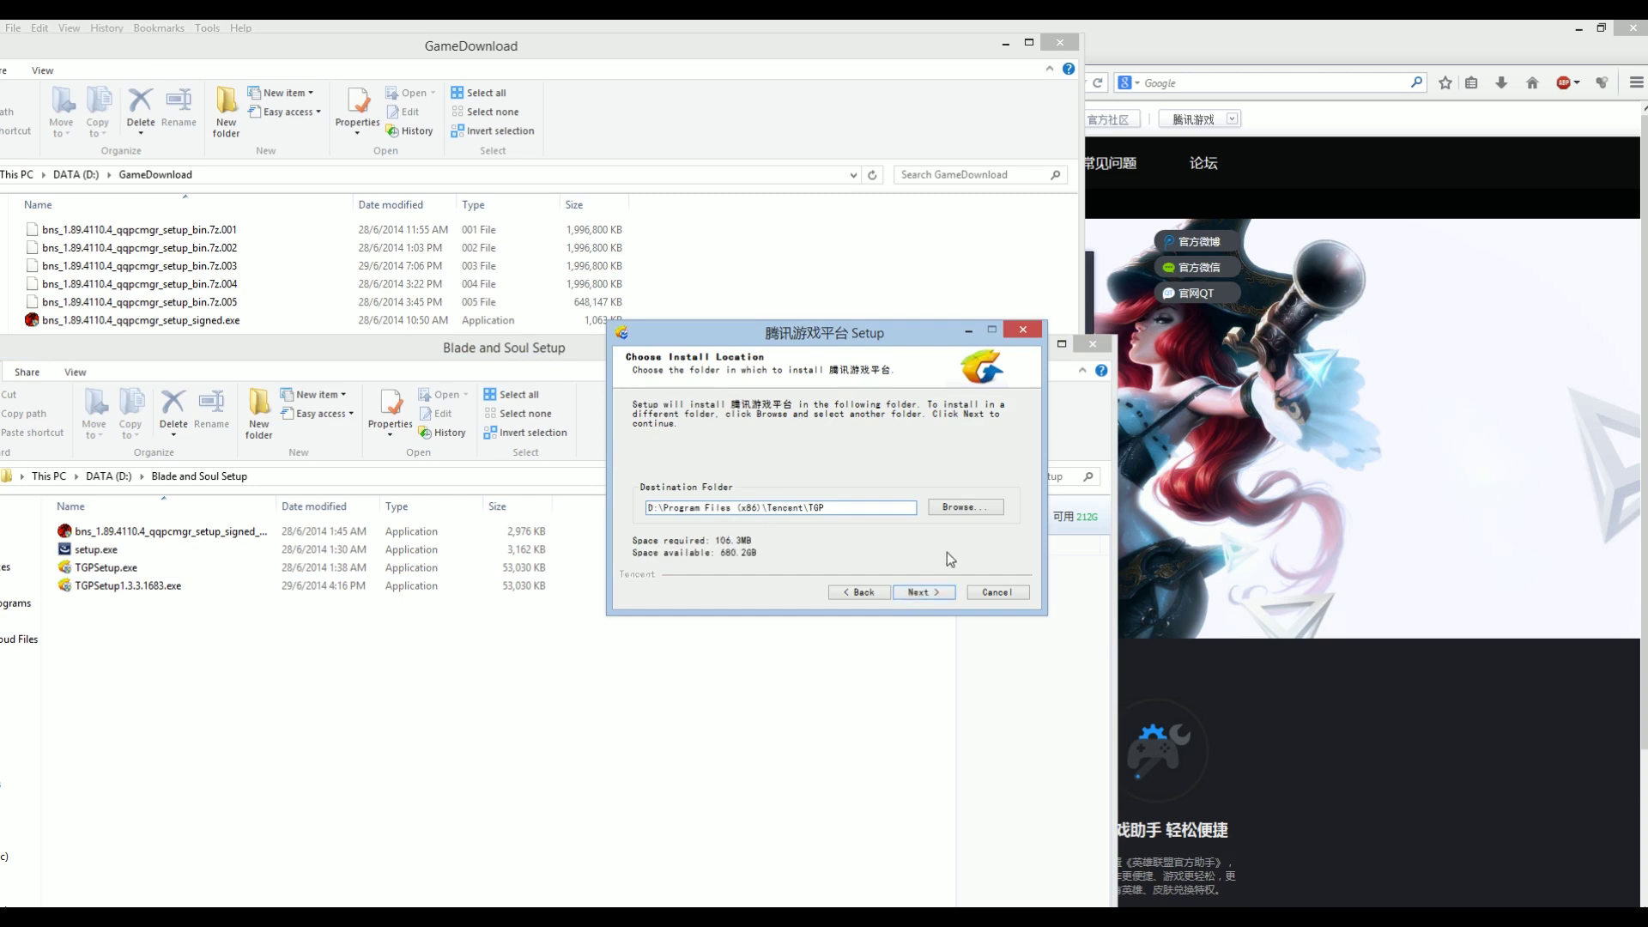
left_click(922, 592)
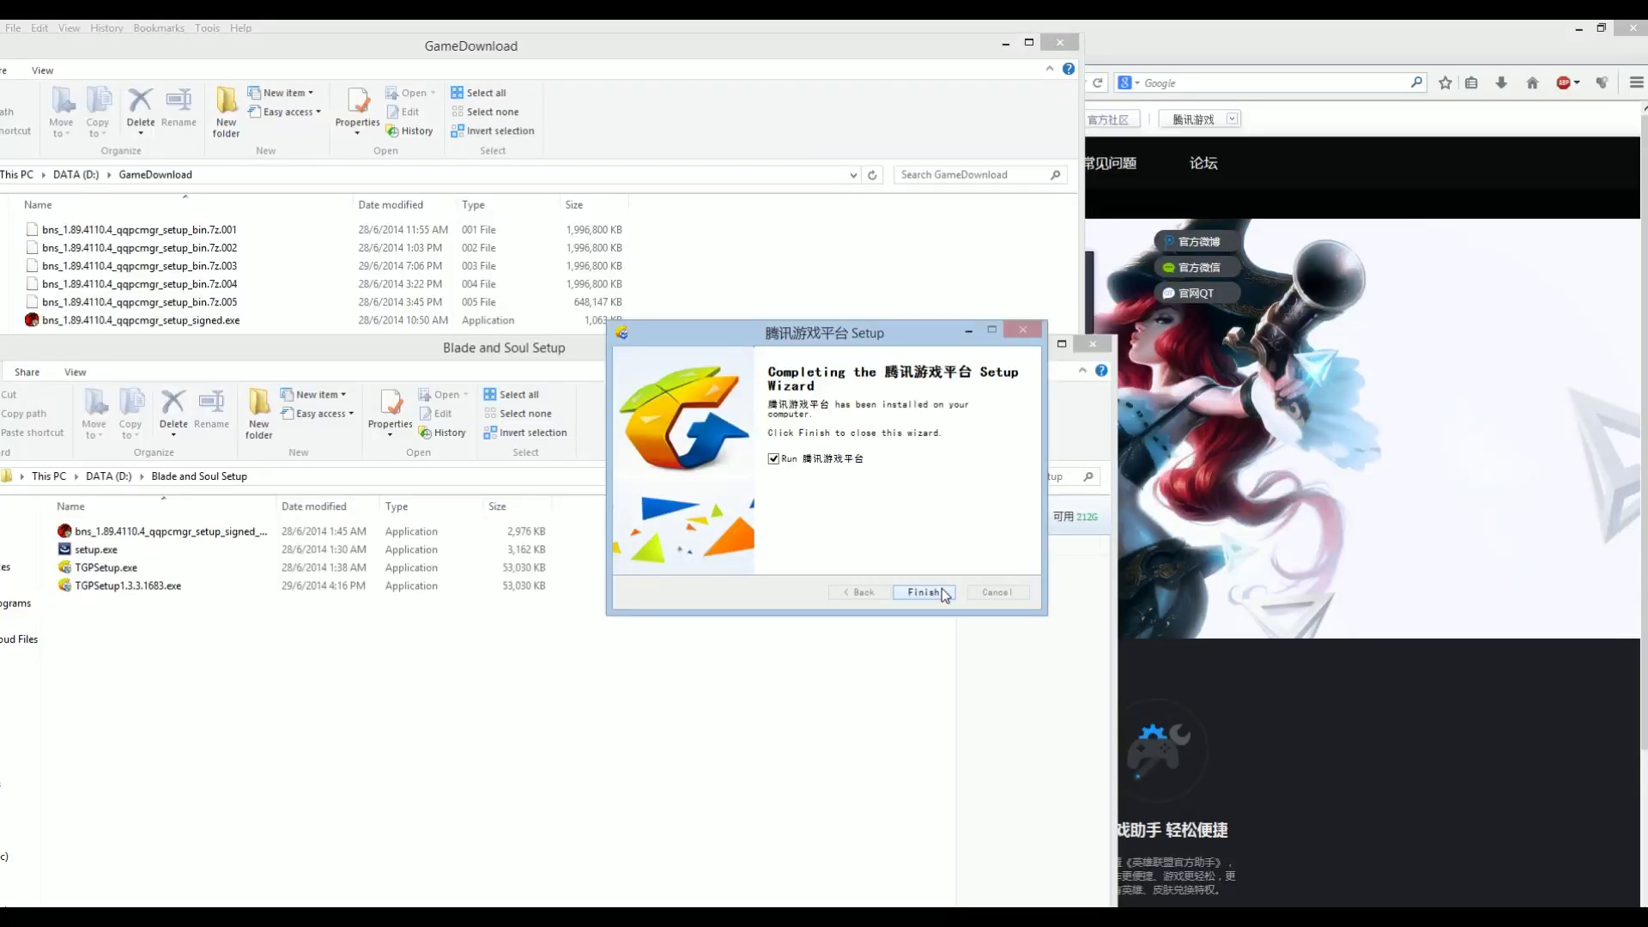
left_click(922, 593)
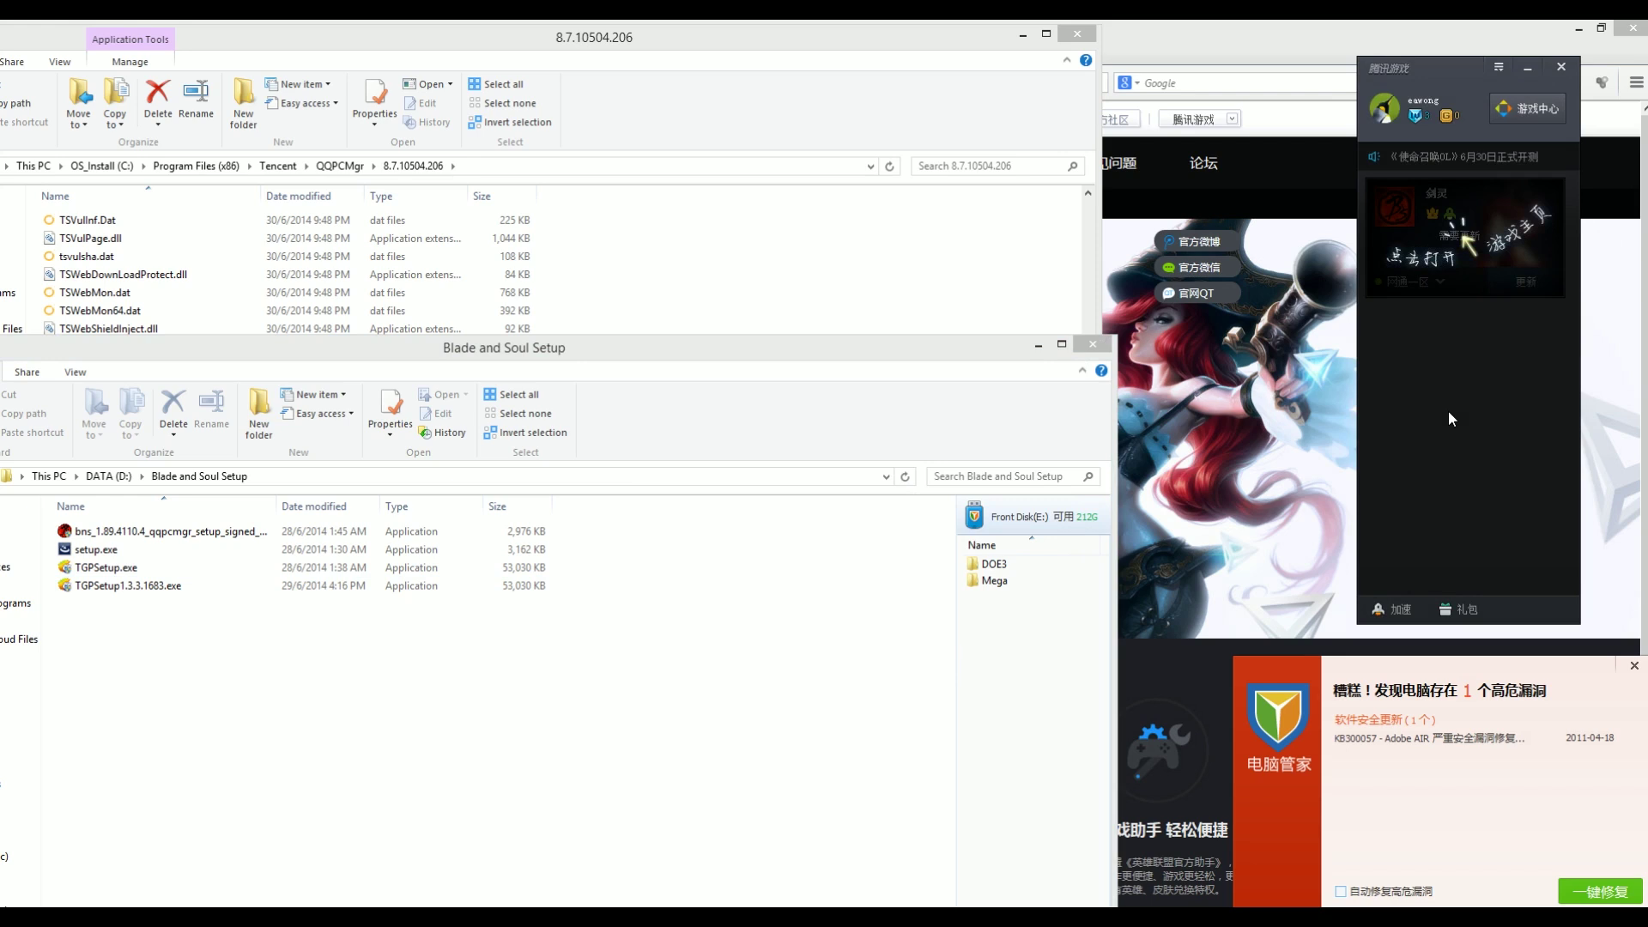
Open the 剑灵 game page from the TGP sidebar and start its 更新游戏 update.
left_click(1462, 243)
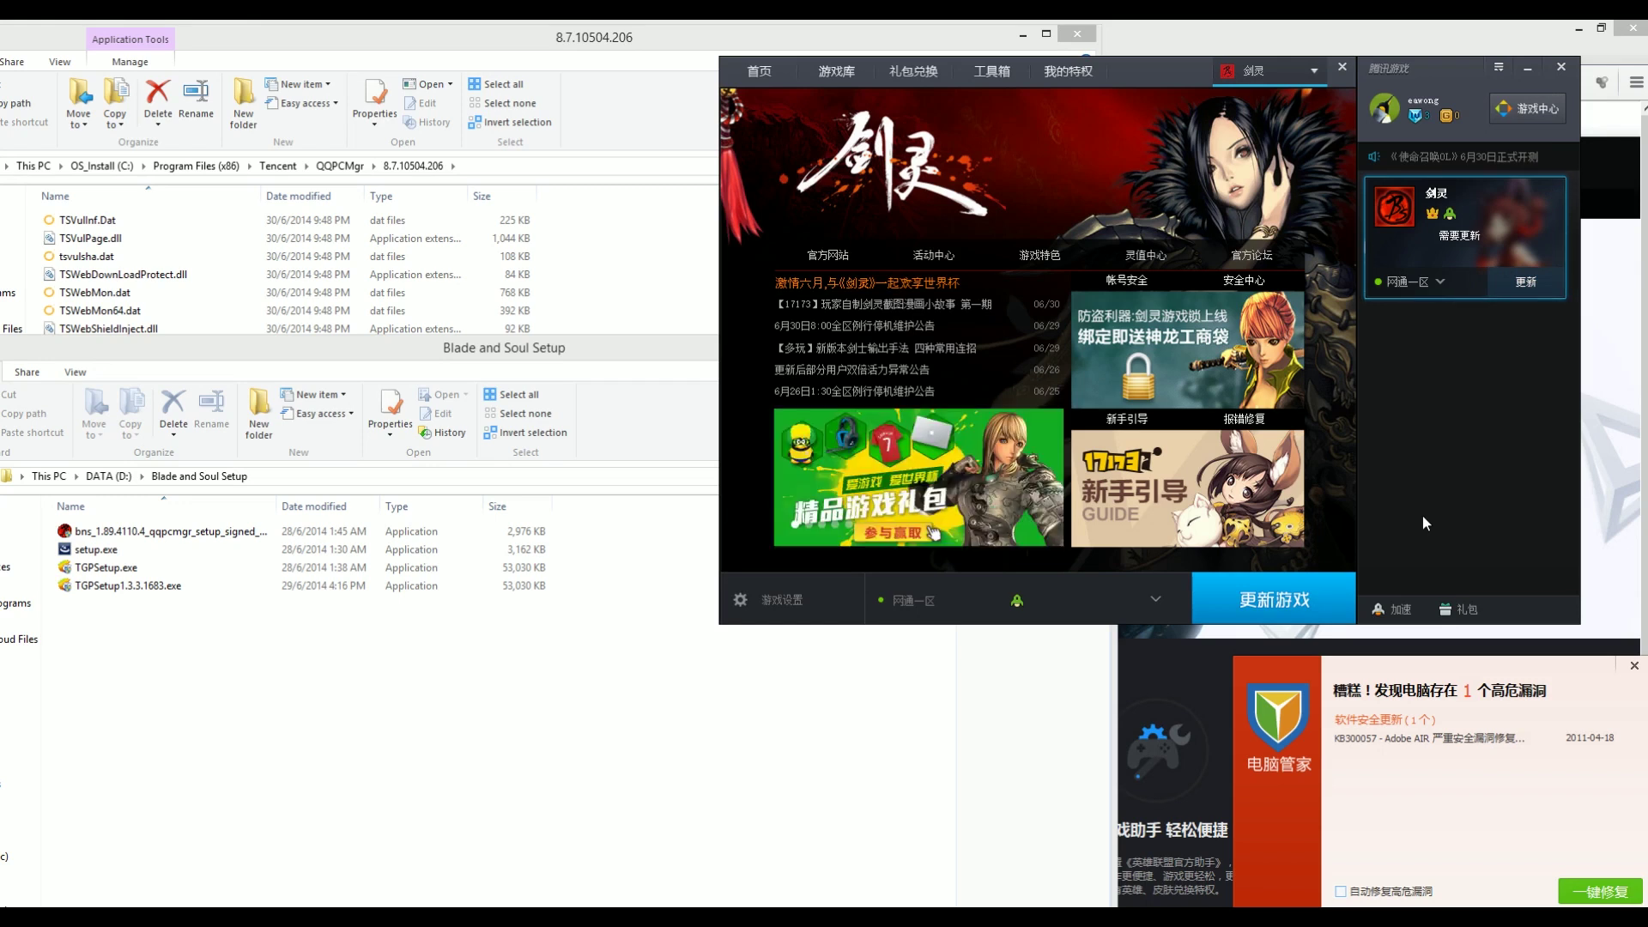
left_click(1308, 596)
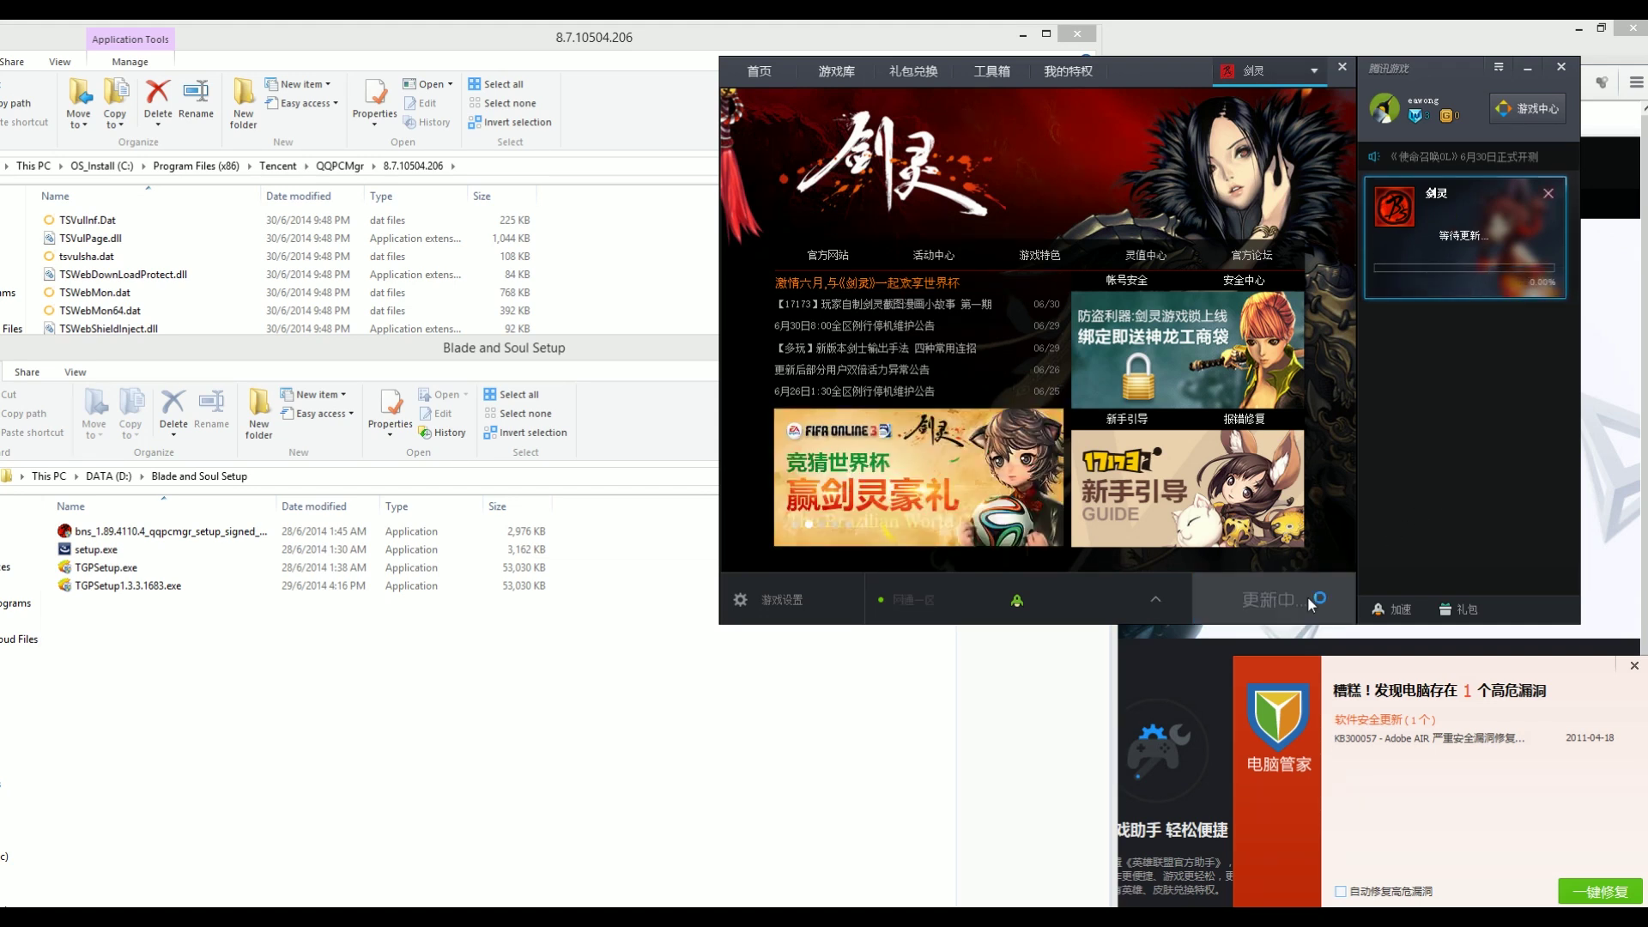